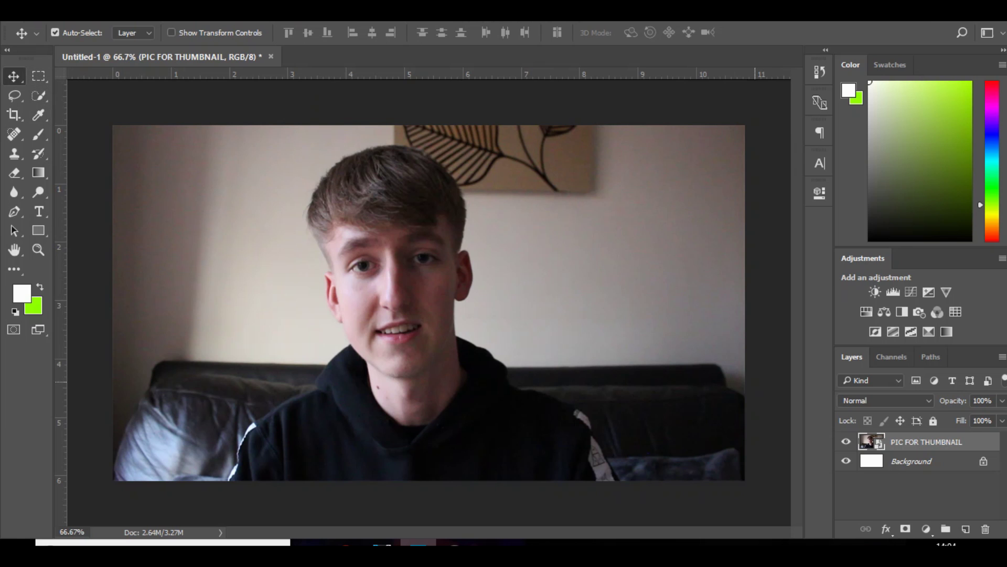
- Rasterize the PIC FOR THUMBNAIL layer and select the person's hoodie, neck and head with the Quick Selection tool
right_click(916, 442)
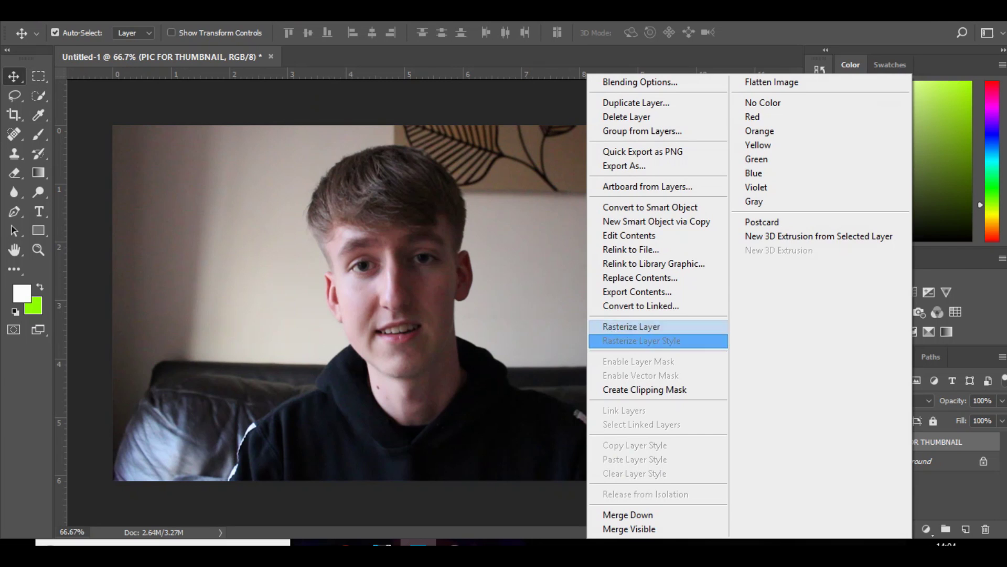
click(656, 327)
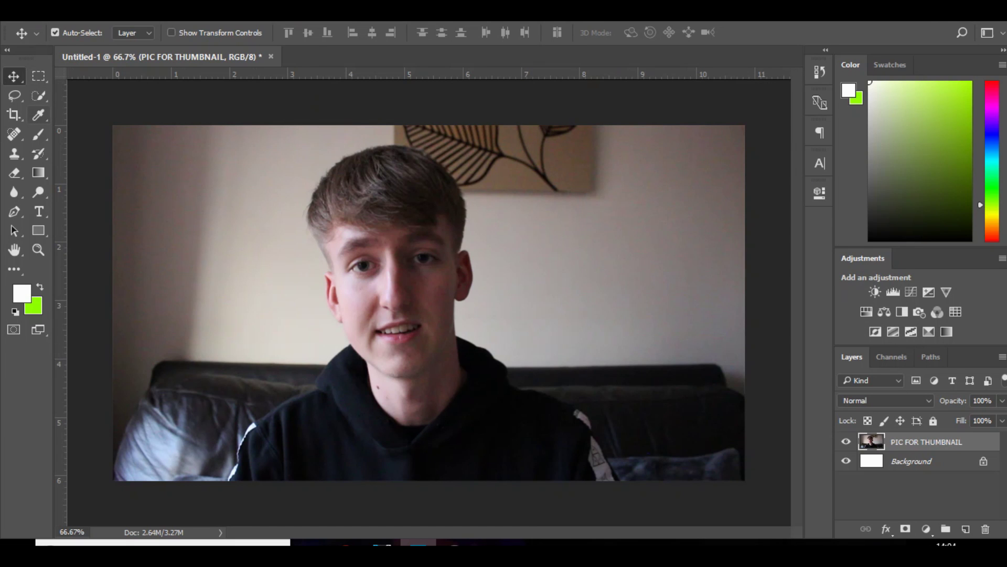
click(39, 96)
click(77, 96)
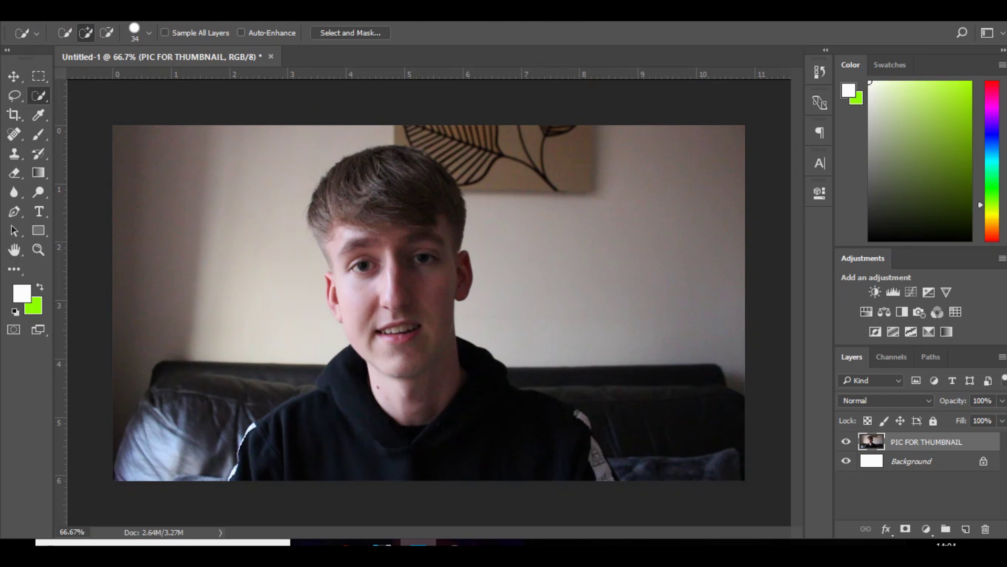
mouse_move(329, 442)
mouse_down()
mouse_move(314, 462)
mouse_move(246, 440)
mouse_move(378, 399)
mouse_move(573, 460)
mouse_up()
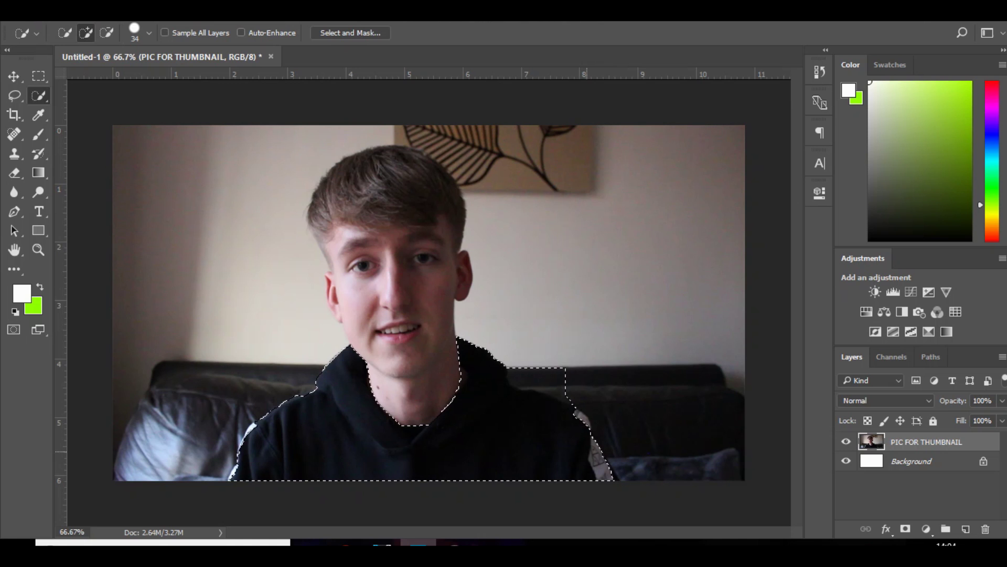
mouse_move(461, 365)
mouse_down()
mouse_move(399, 367)
mouse_move(430, 294)
mouse_move(395, 258)
mouse_move(452, 217)
mouse_move(393, 181)
mouse_move(336, 283)
mouse_move(341, 246)
mouse_up()
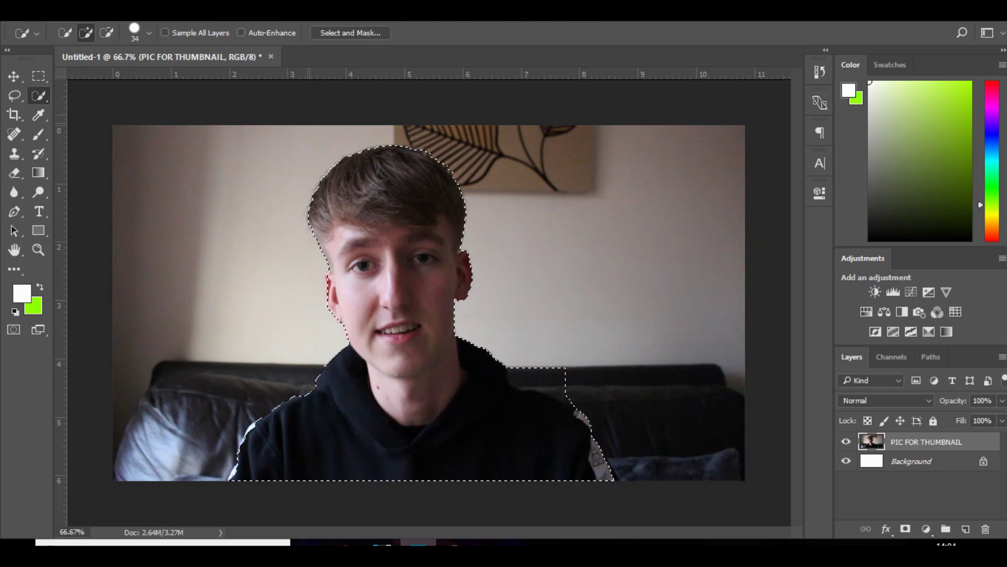
- Subtract the stray patch of sofa above the person's shoulder from the selection
key(alt)
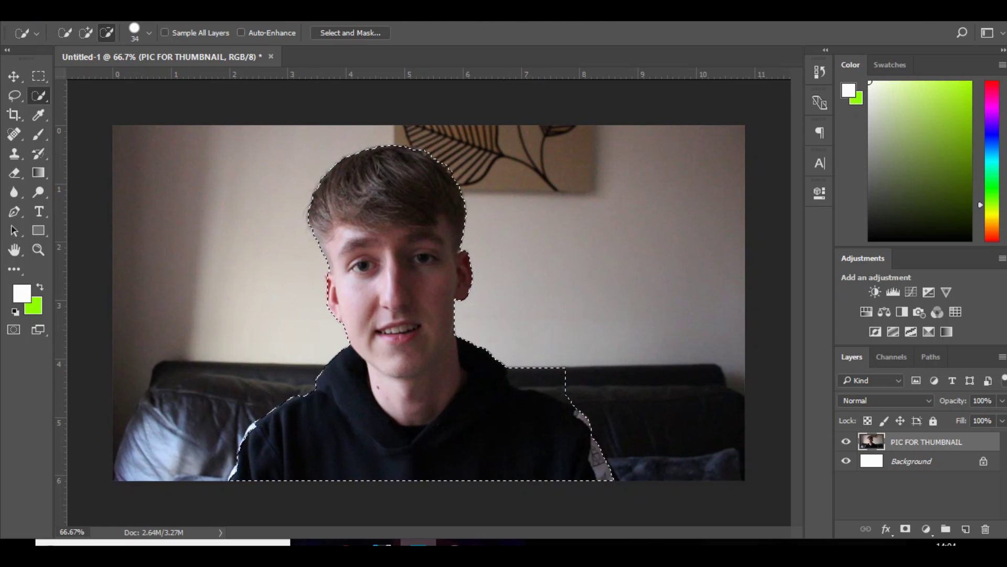
alt+click(556, 378)
alt+click(542, 373)
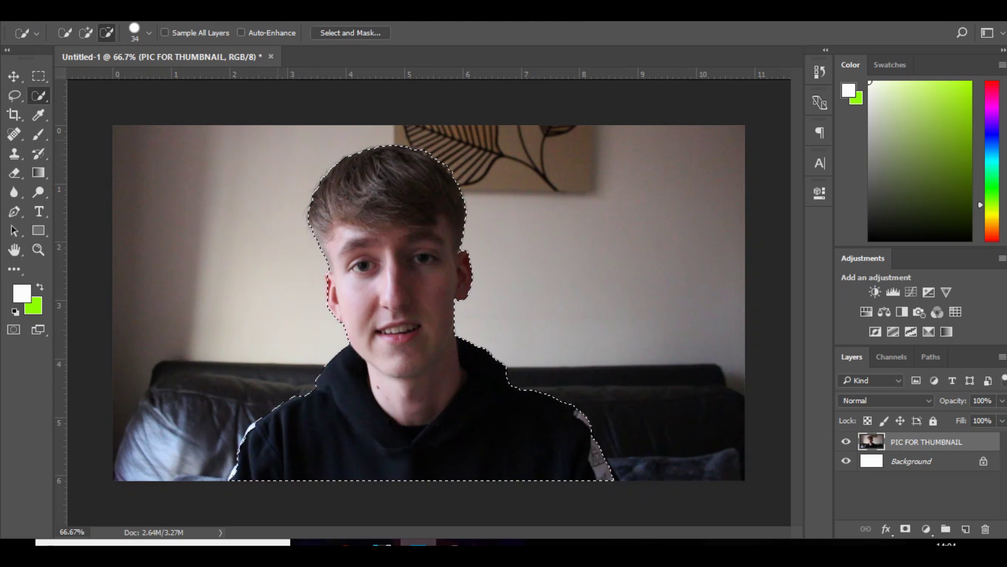
- Refine the selection edge in Select and Mask with Smooth 34, Feather 7.0 px and Contrast 30%
click(350, 32)
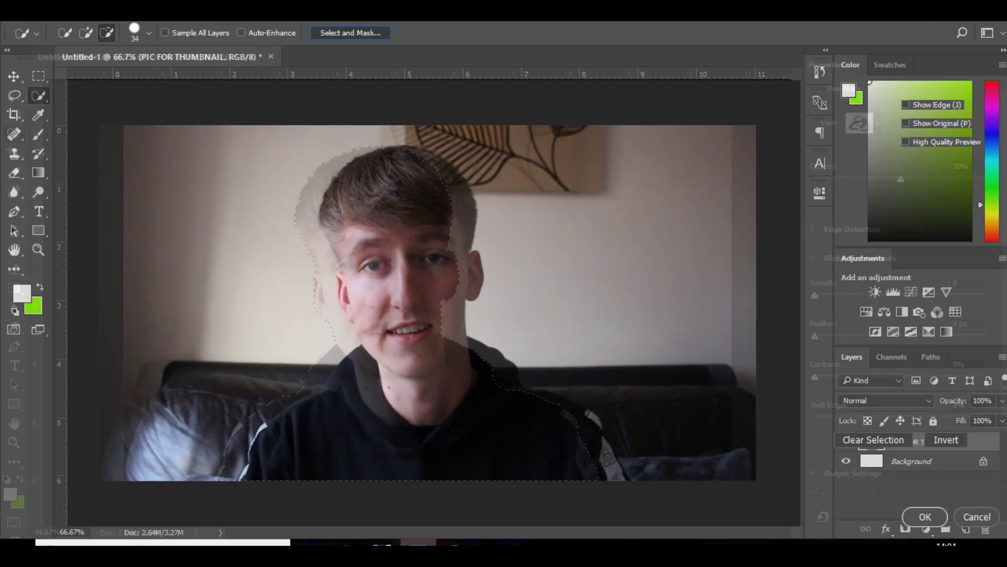
click(873, 295)
click(871, 335)
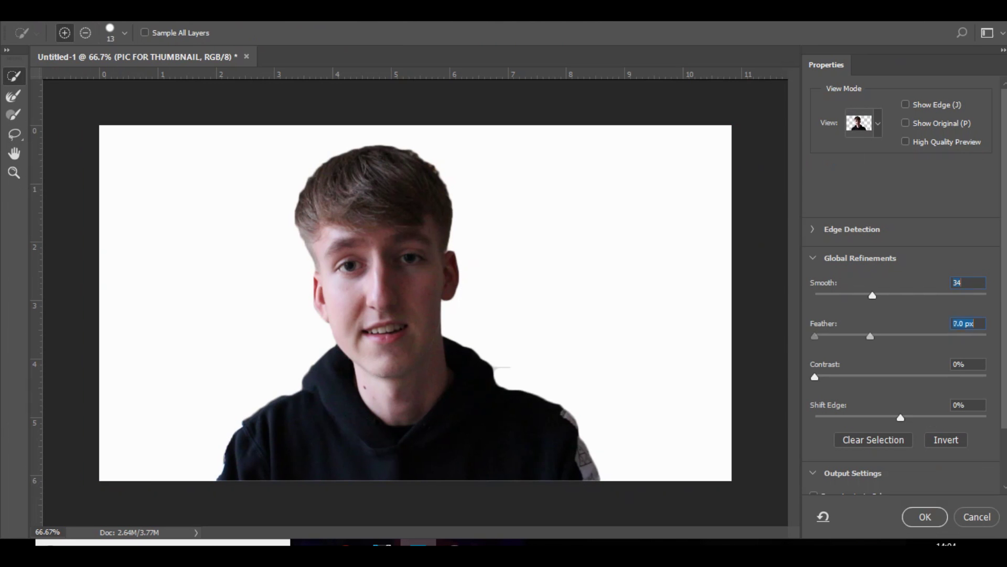
click(867, 376)
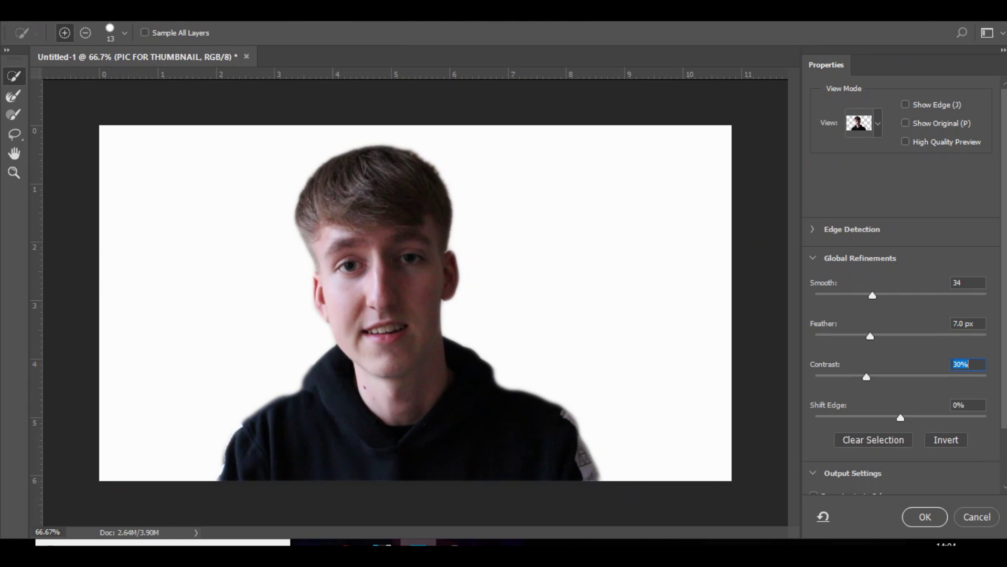
- Output the refined cutout to a new layer and delete the original PIC FOR THUMBNAIL layer
scroll(903, 284, down, 3)
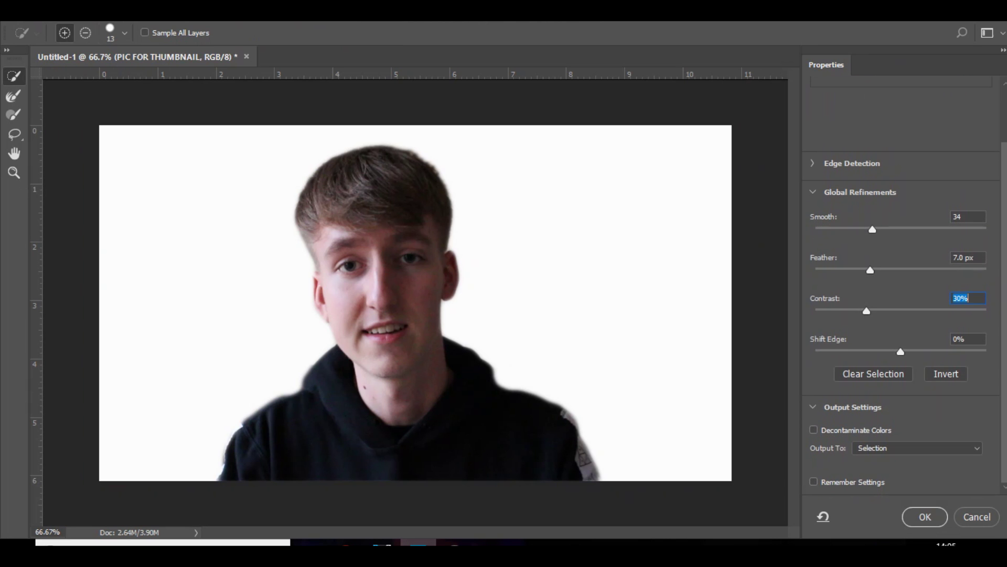
click(917, 447)
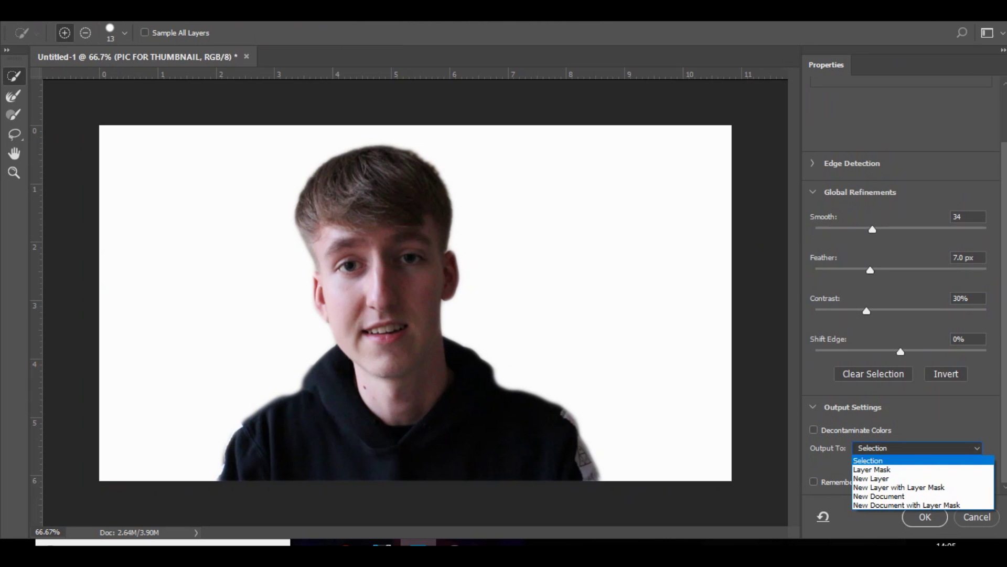
click(871, 478)
click(925, 516)
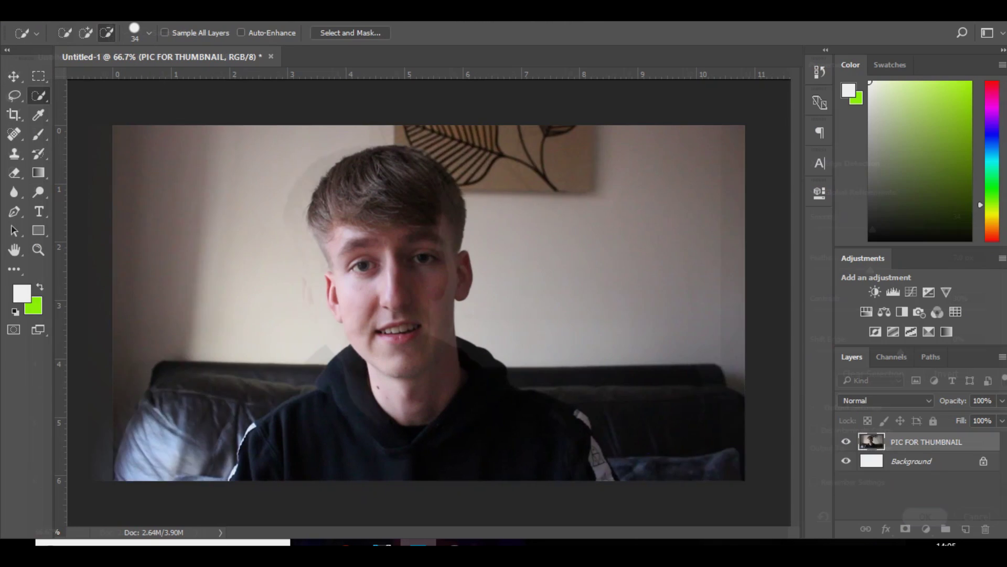
click(926, 460)
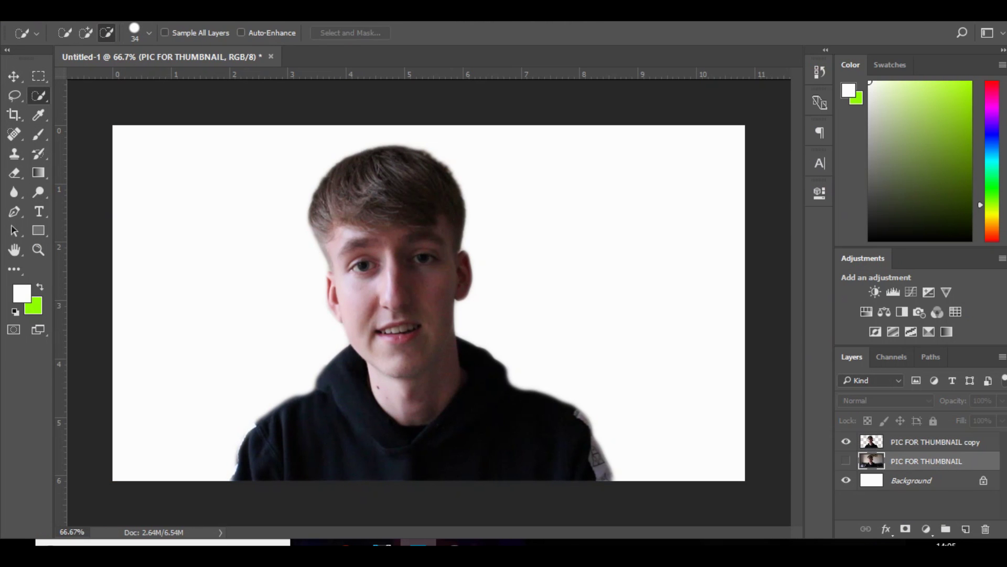
key(Delete)
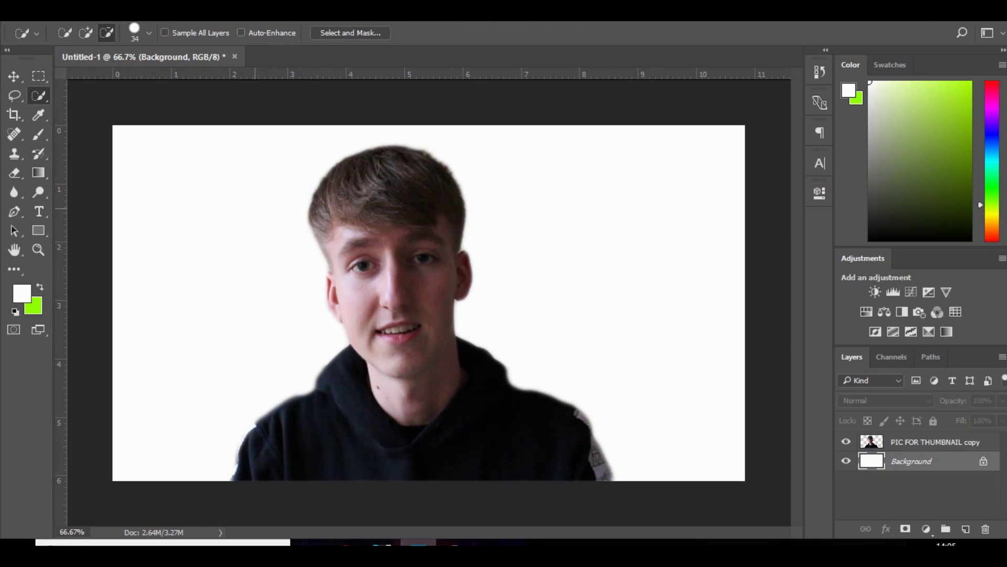
- Set the foreground color to blue #1367da and fill the Background layer with it
click(40, 286)
click(22, 293)
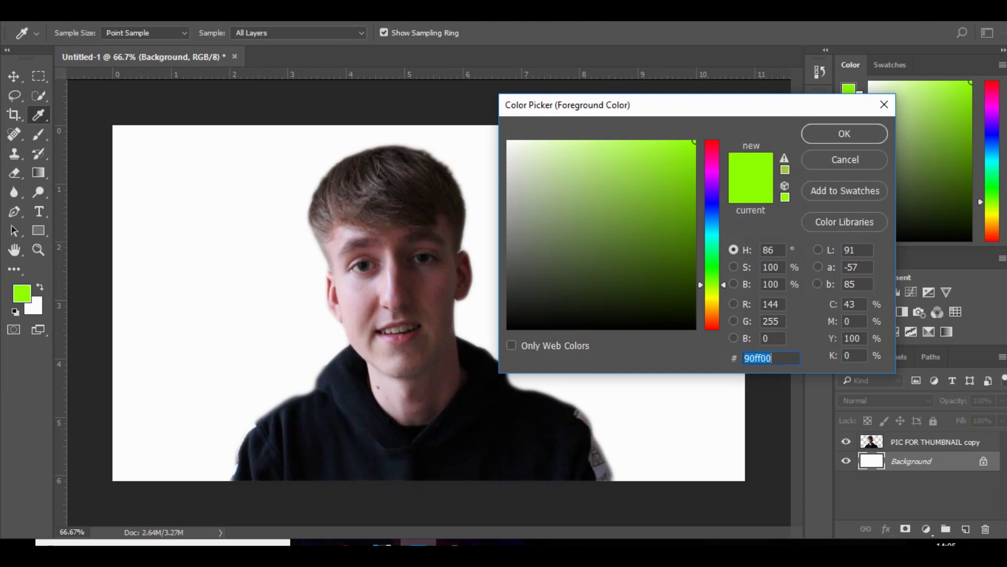
text(005aff)
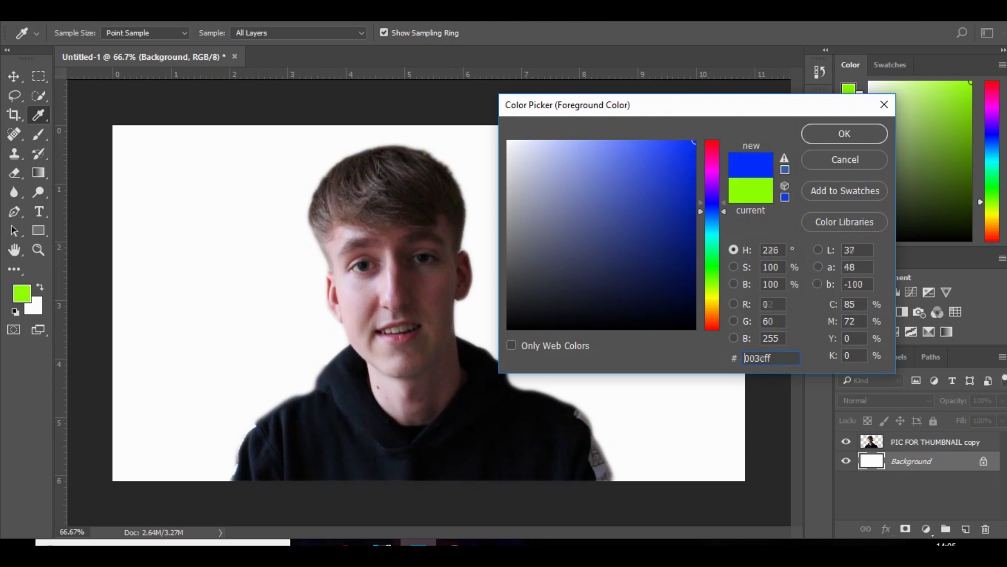
drag(712, 215, 712, 217)
click(672, 161)
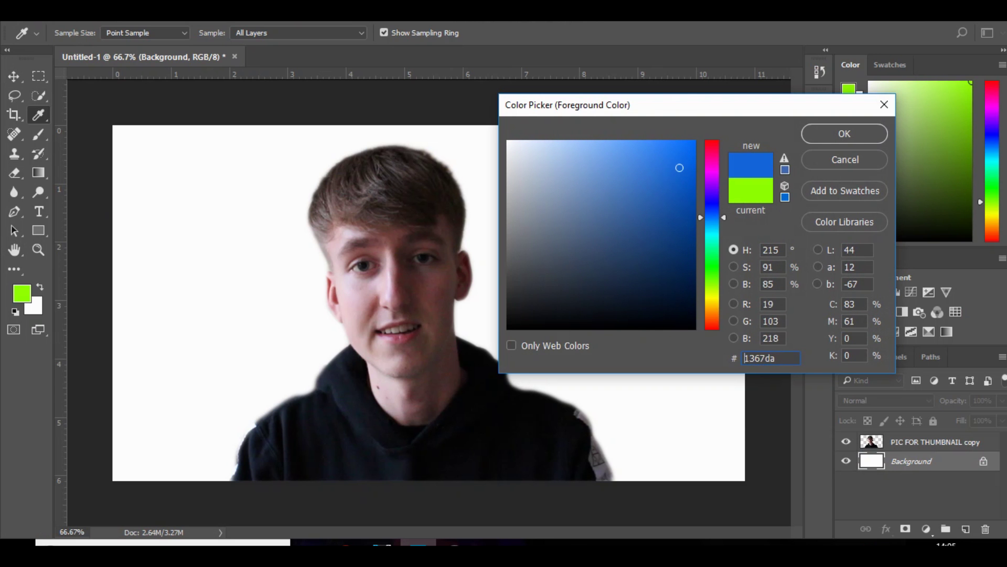
key(Return)
key(w)
key(alt+BackSpace)
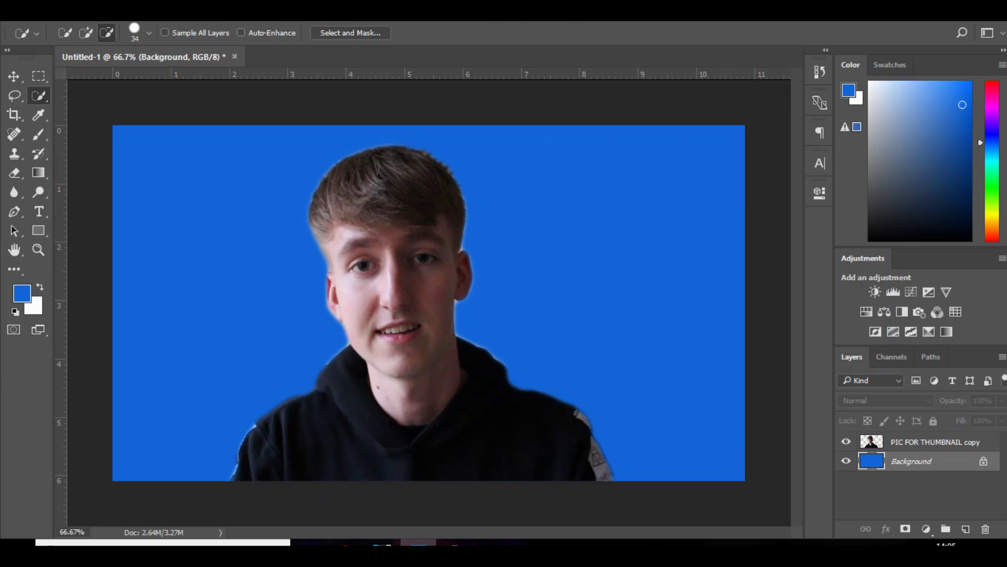
- On a new layer above the background, paint a soft white glow behind the person with a 1146 px brush and set its blend mode to Overlay
key(ctrl+shift+alt+n)
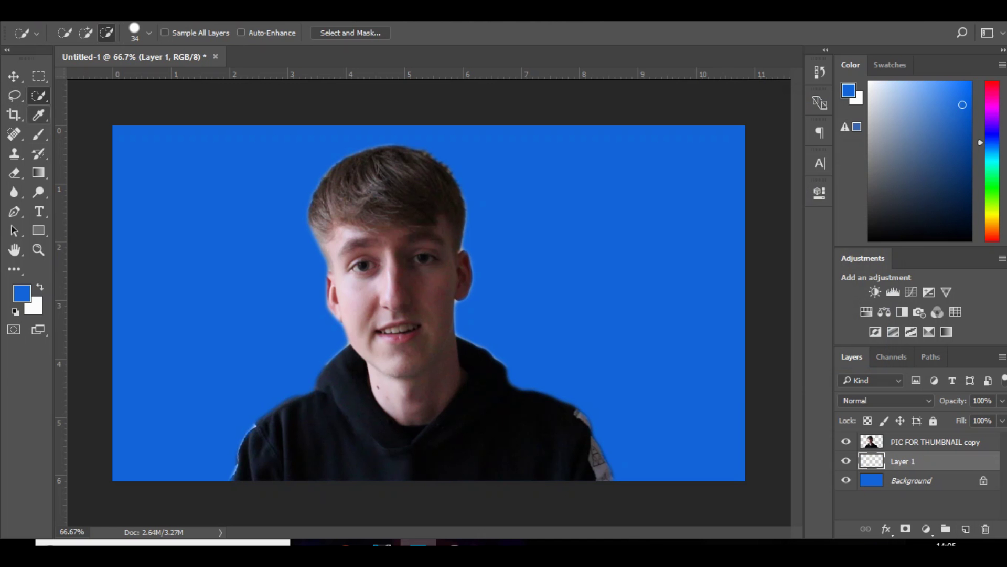
key(b)
key(x)
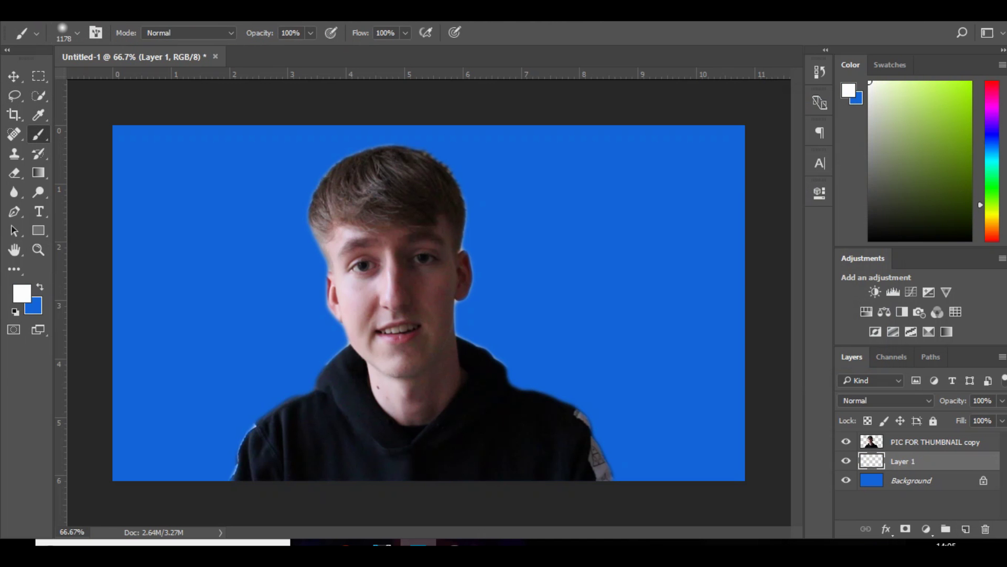
key(ctrl+minus)
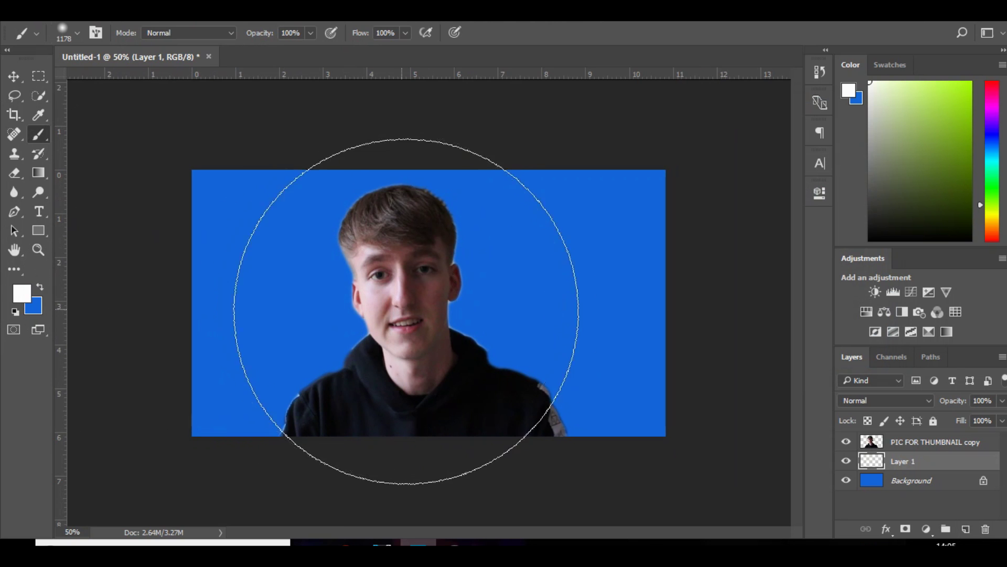
alt+right_click(431, 324)
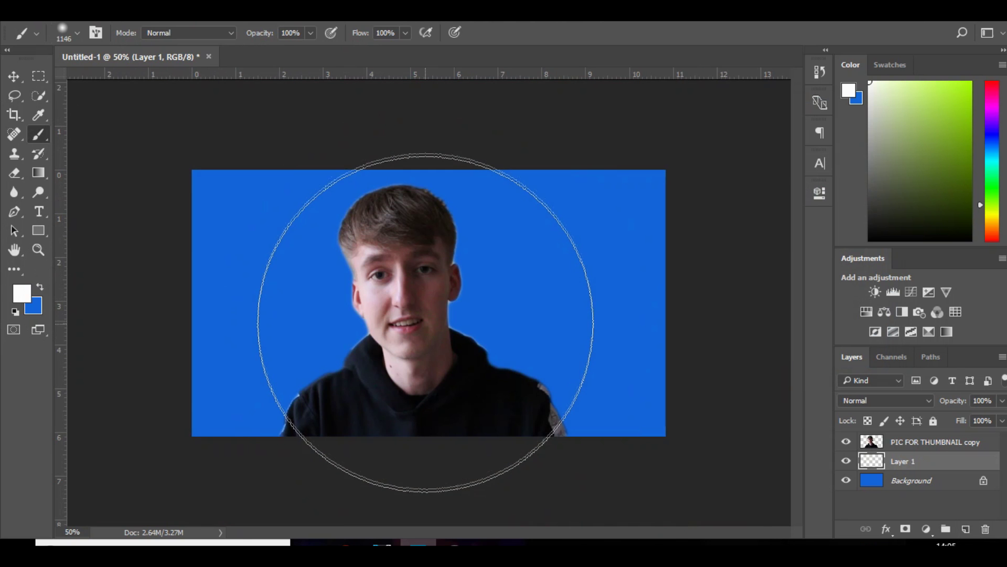
click(430, 293)
click(886, 400)
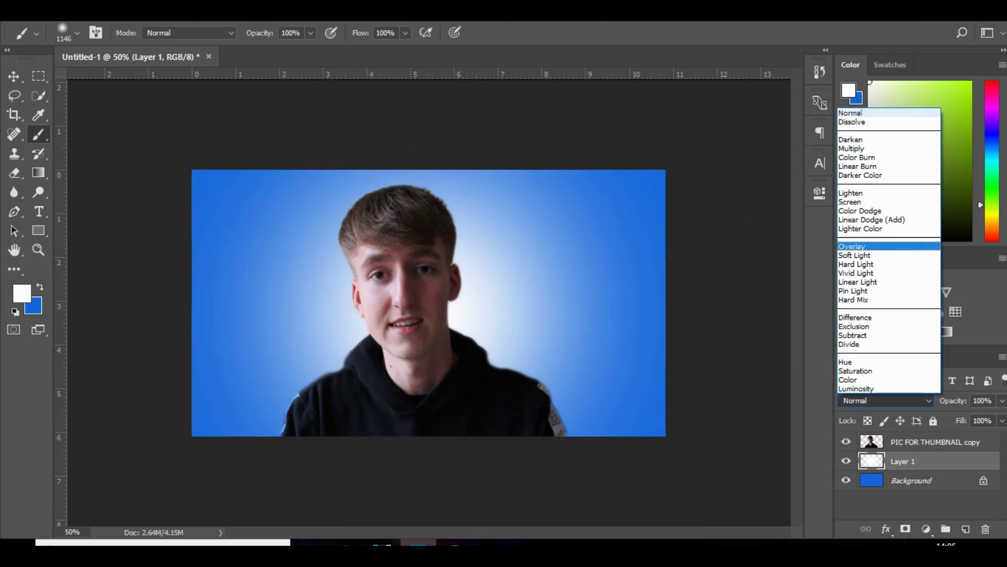
click(865, 246)
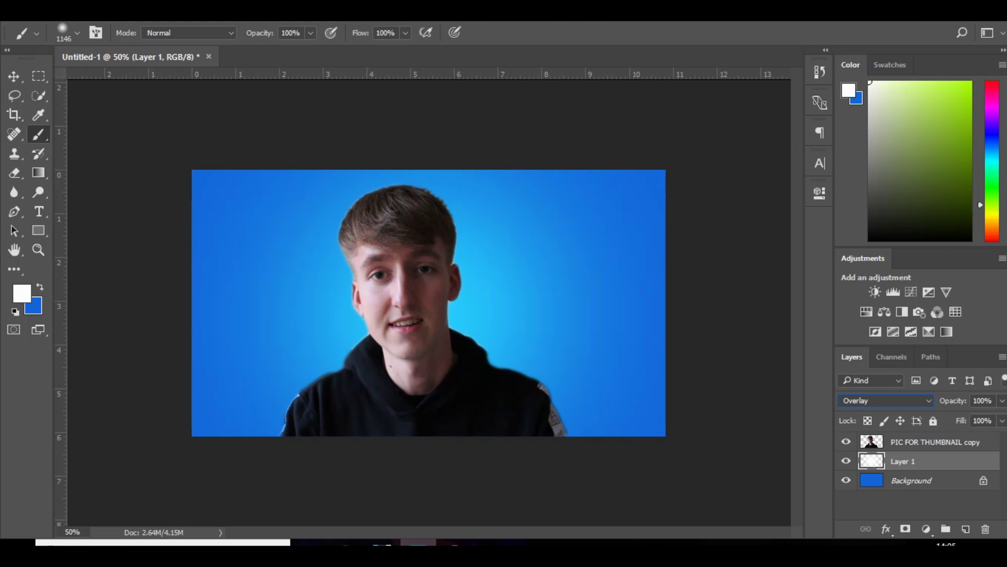
- On another new layer, paint both sides of the background black with a 754 px soft brush and lower the layer opacity to 22%
click(966, 529)
key(x)
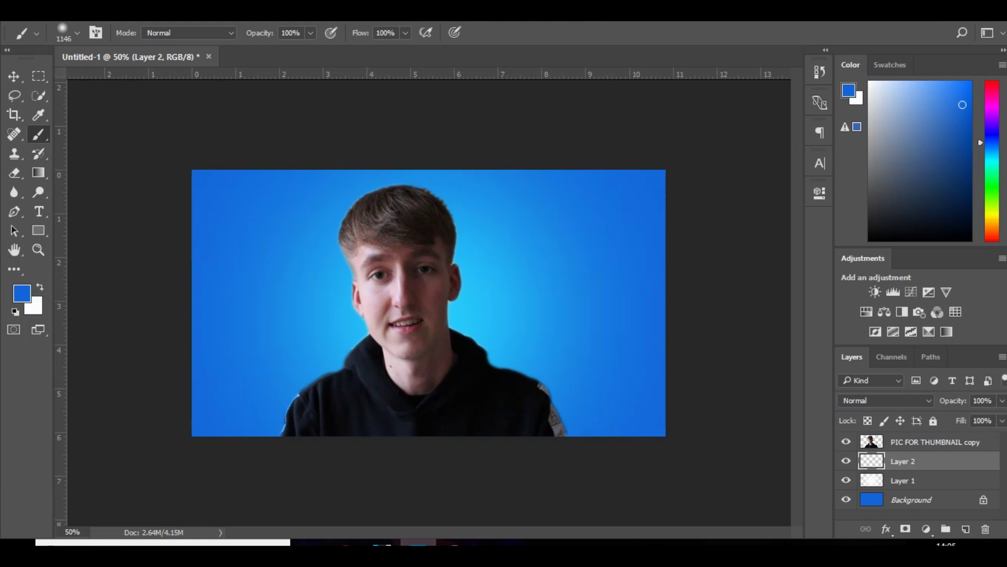
click(22, 293)
mouse_move(546, 294)
mouse_down()
mouse_move(493, 357)
mouse_move(541, 371)
mouse_move(390, 366)
mouse_move(407, 366)
mouse_up()
key(Return)
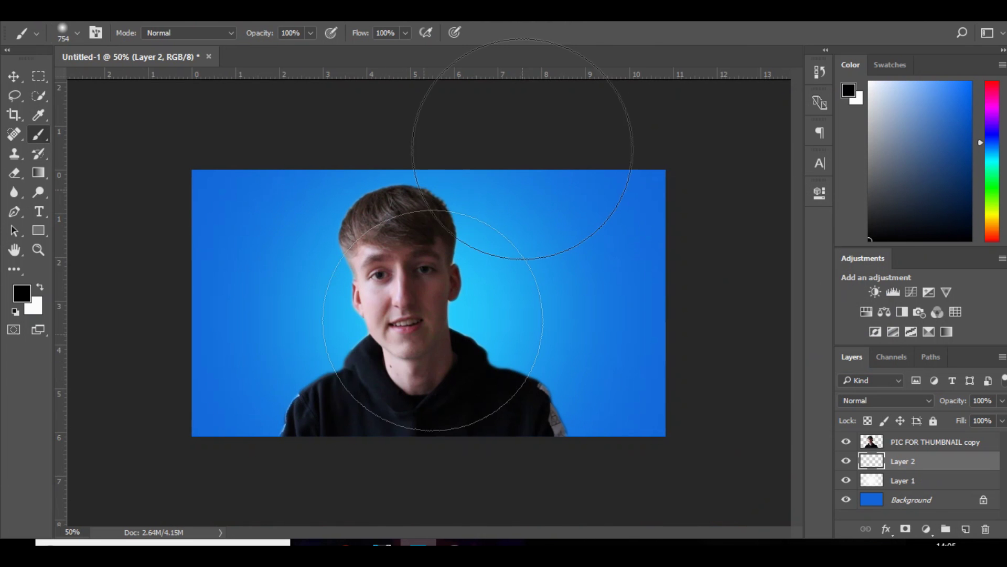
mouse_move(641, 126)
mouse_down()
mouse_move(659, 160)
mouse_move(685, 483)
mouse_up()
drag(231, 132, 146, 427)
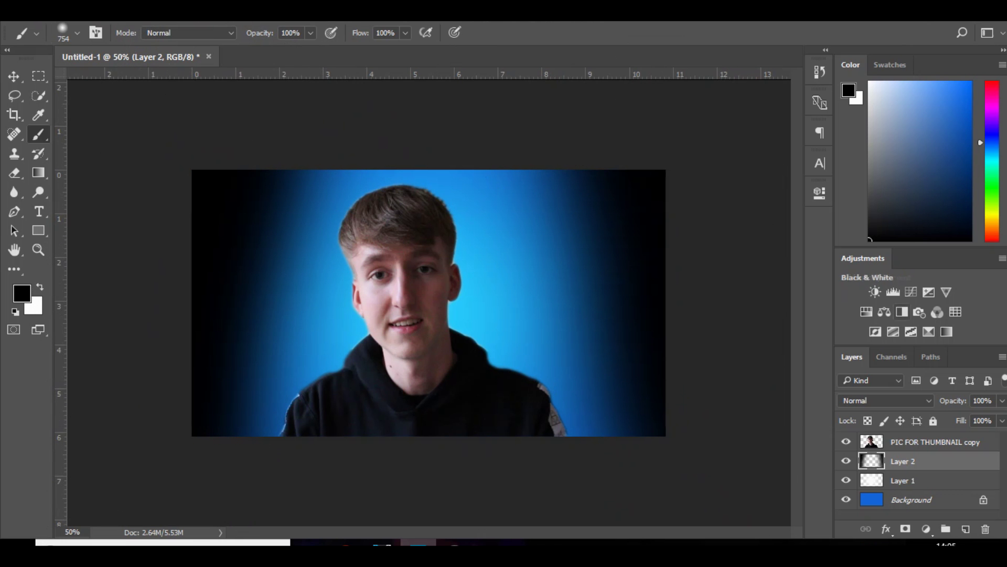
click(1002, 420)
drag(1000, 418, 947, 418)
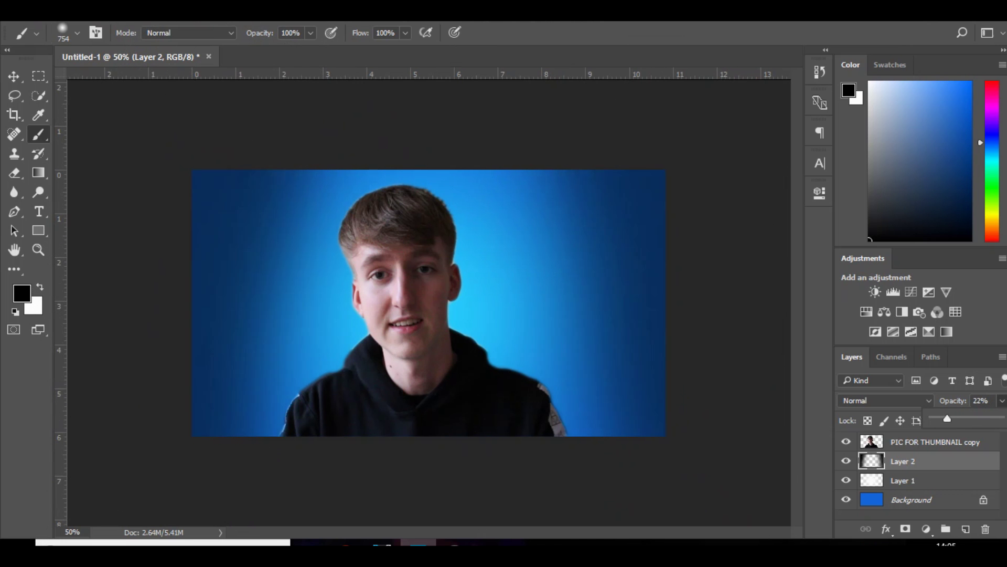
- Open 27k gfx pack.psd from the 27K GFX PACK folder and dismiss the offer to create a library
click(39, 16)
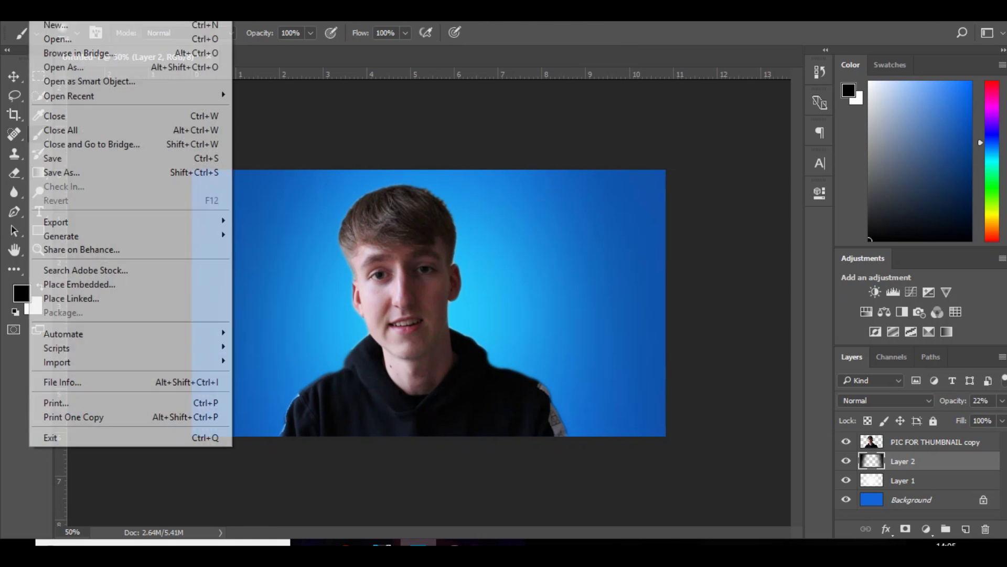
click(52, 38)
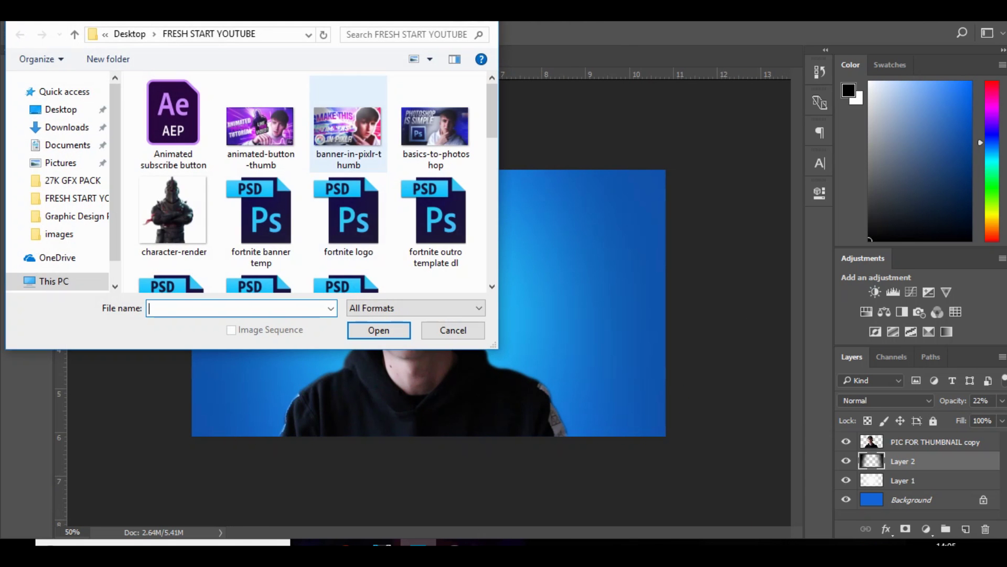
click(72, 180)
double_click(155, 137)
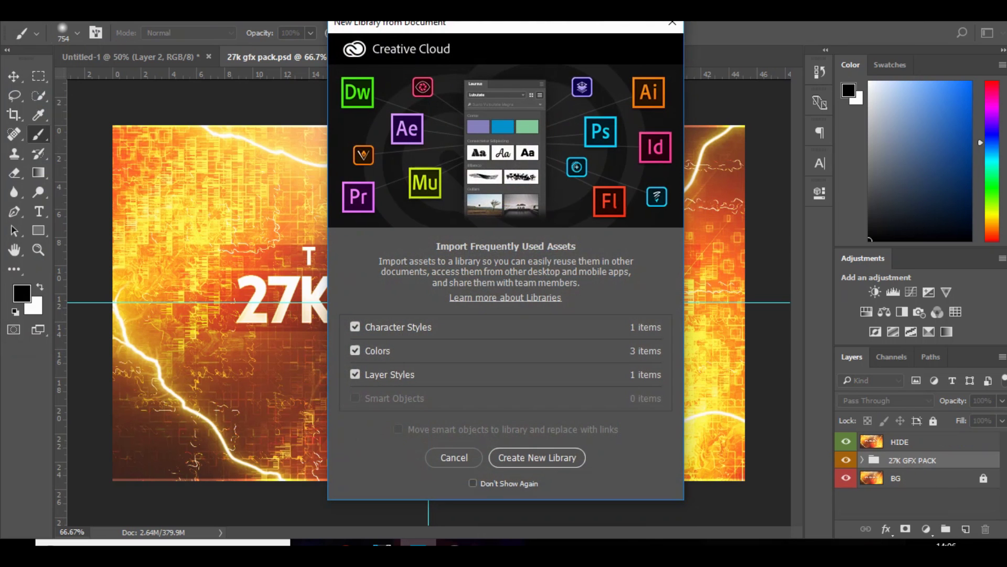
click(672, 23)
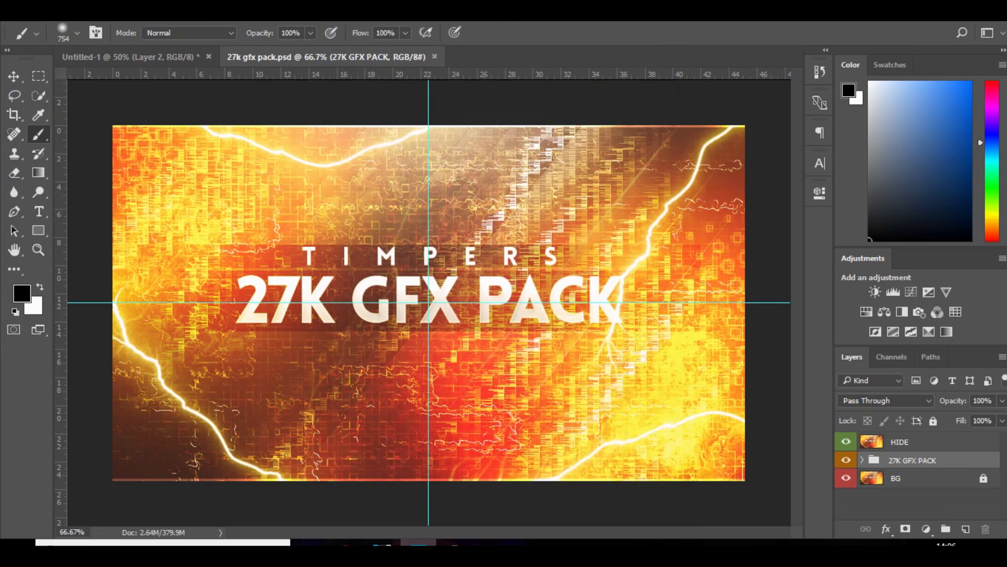
- Hide the HIDE layer and expand the 27K GFX PACK group to show its effect folders
click(846, 441)
click(862, 459)
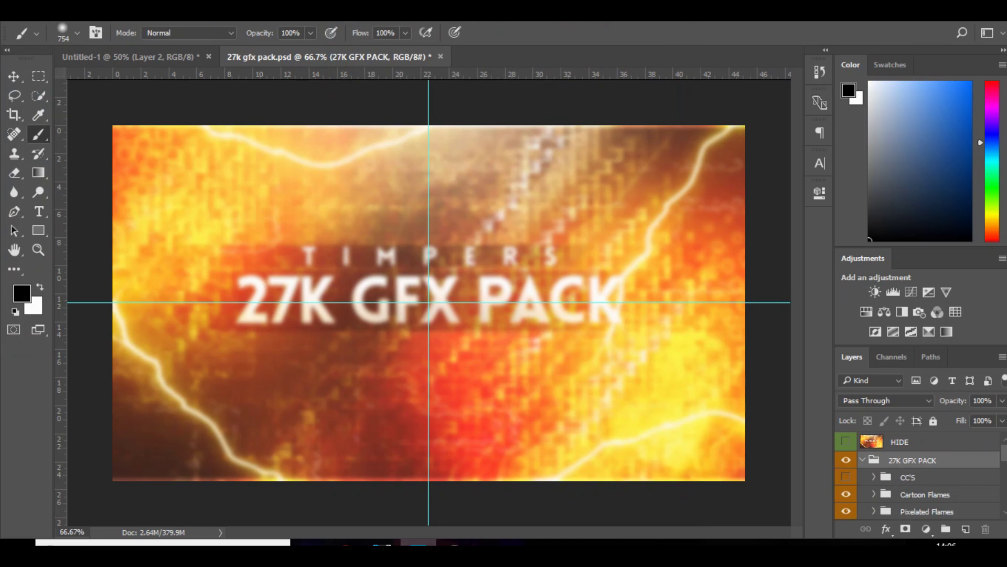
scroll(918, 472, down, 1)
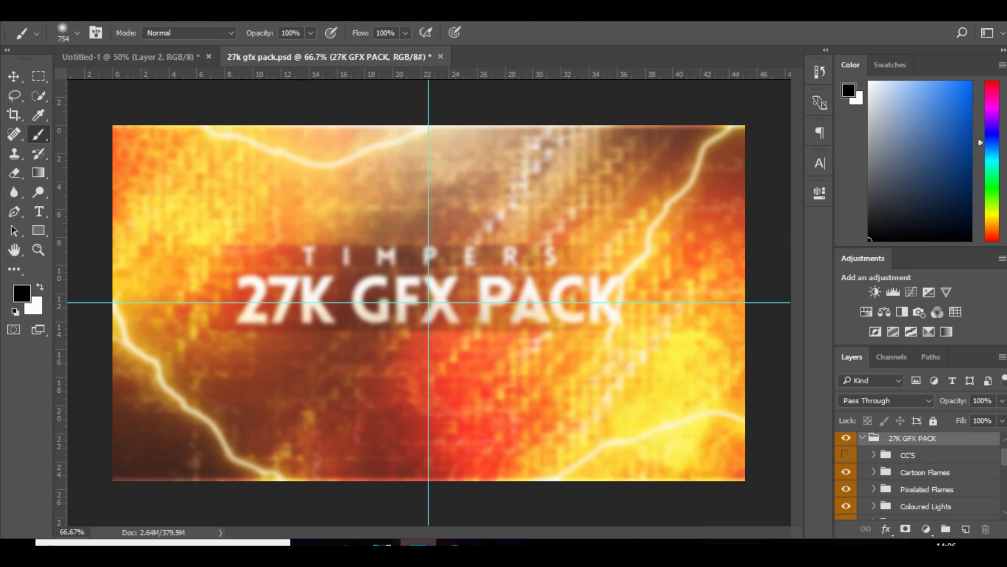
- Show layer 3 of the Coloured Lights folder and move a copy of it into the Untitled-1 thumbnail document behind the person
click(874, 506)
scroll(918, 472, down, 3)
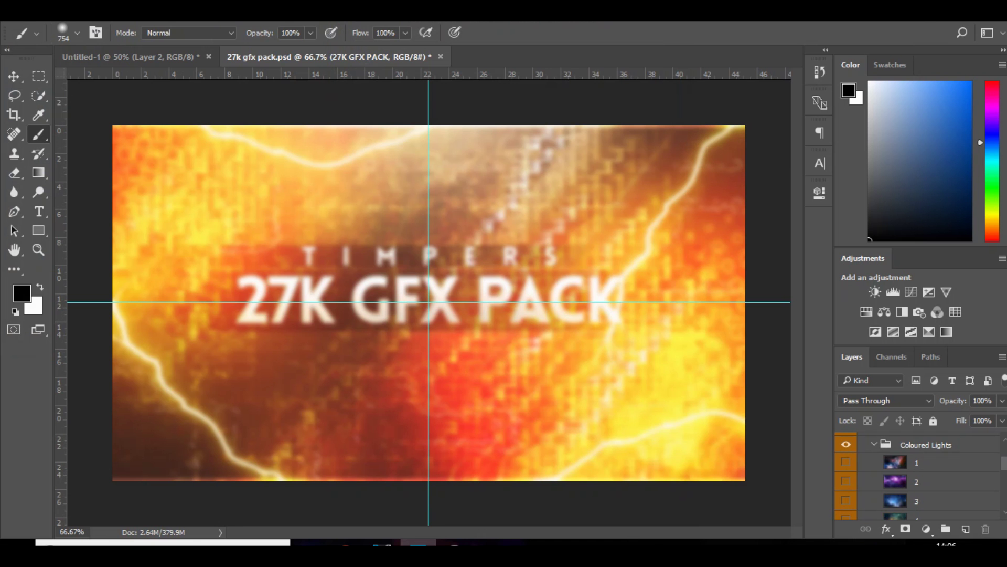
click(846, 500)
click(917, 500)
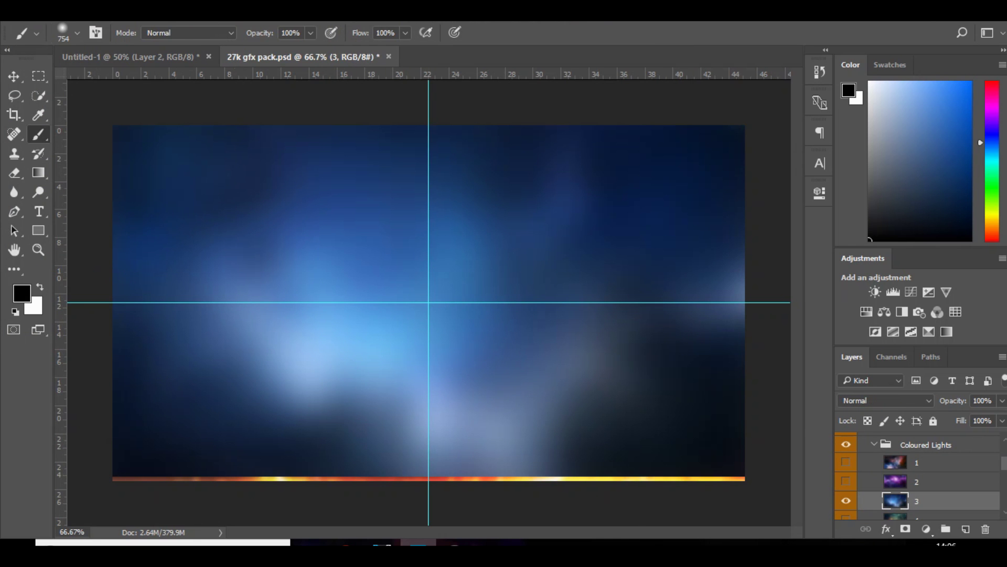
key(v)
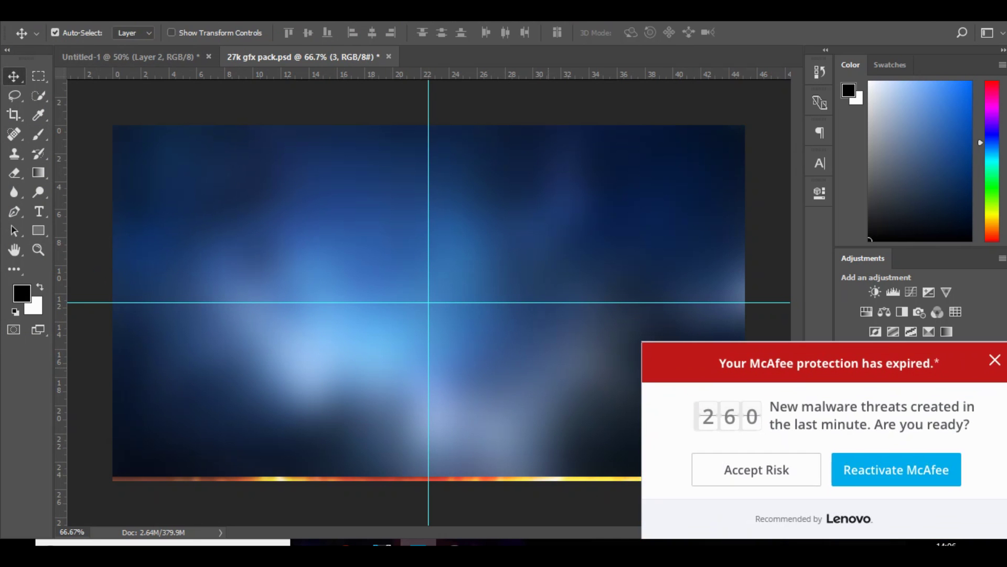
drag(357, 153, 428, 302)
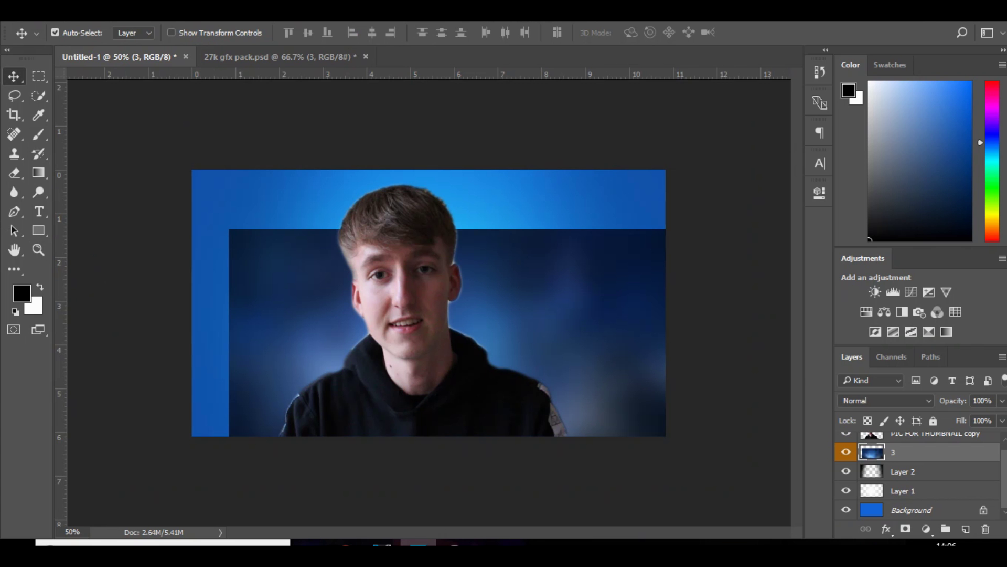
- Reposition the blue lights layer 3 so it covers the whole thumbnail canvas from edge to edge
key(ctrl+t)
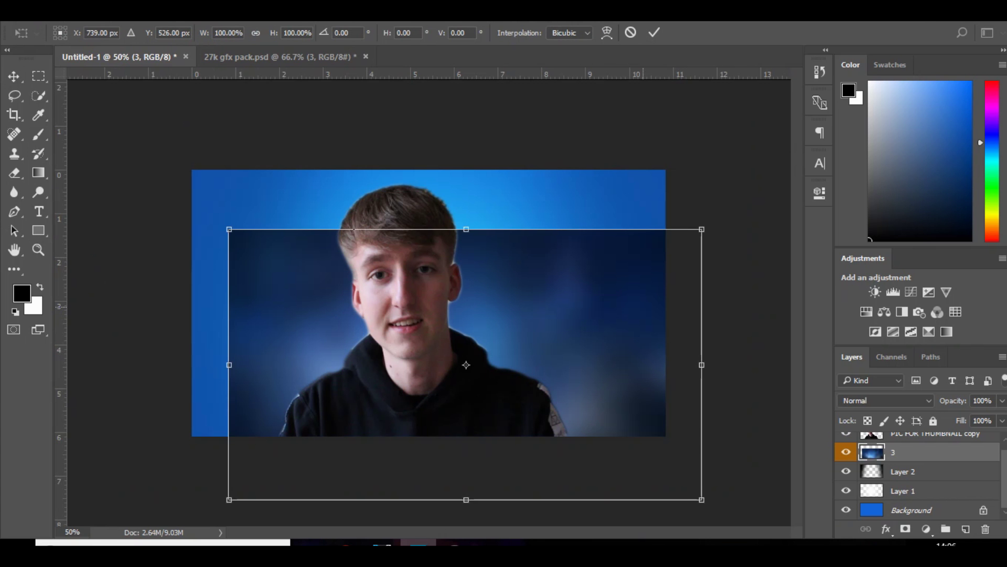
drag(465, 363, 420, 301)
key(Return)
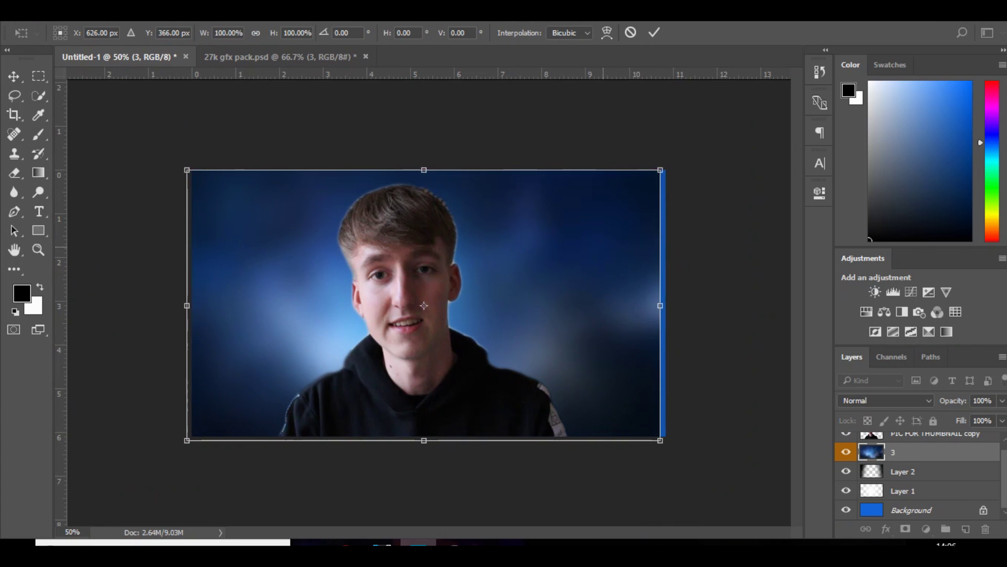
key(Right)
key(Right)
key(Right)
key(Right)
key(Right)
key(Right)
key(Right)
key(Right)
key(Right)
key(Right)
key(Right)
key(Right)
key(Right)
key(Right)
key(Right)
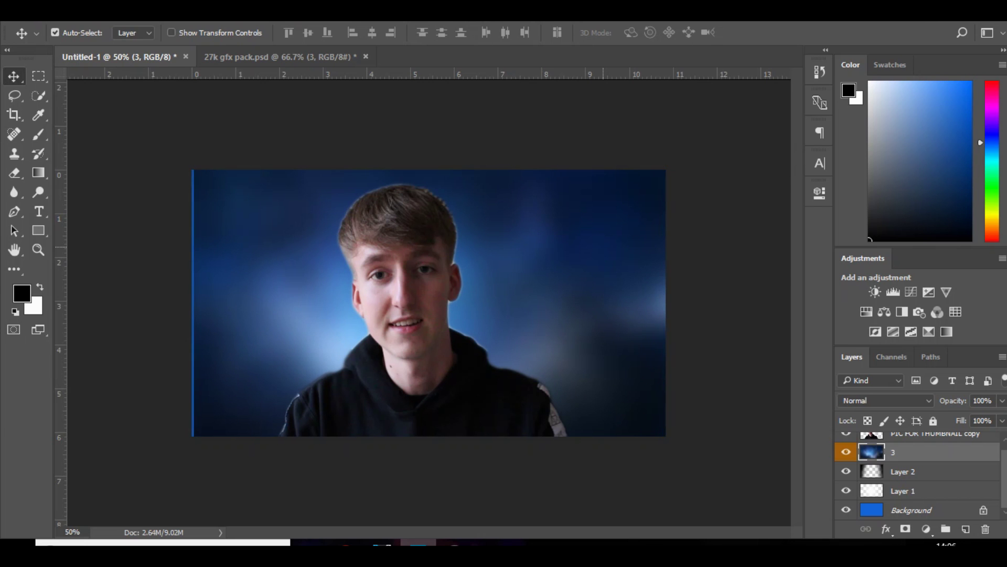
key(shift+Left)
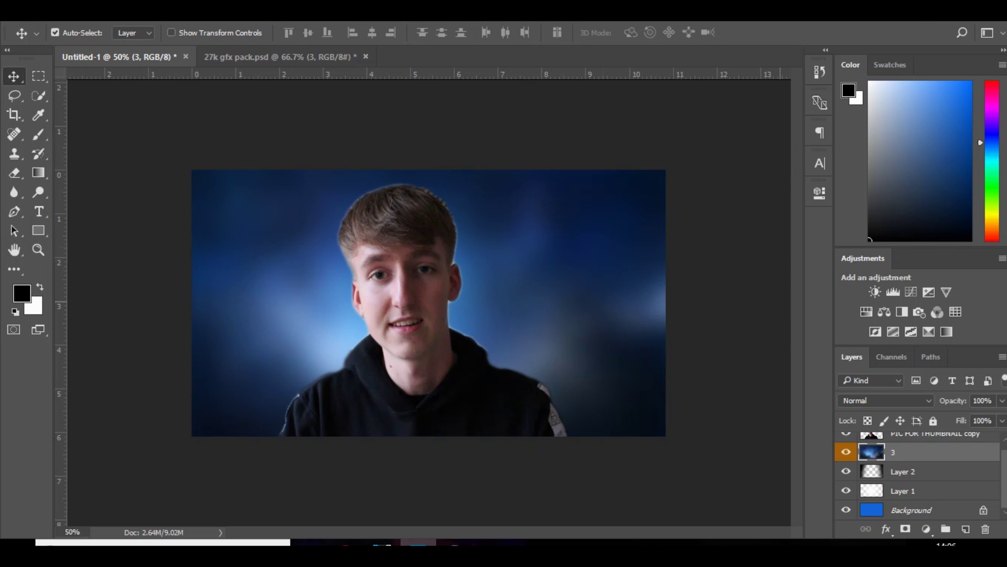
- Compare blend modes for layer 3, settle on Hard Light, and lower its opacity to 48%
click(886, 400)
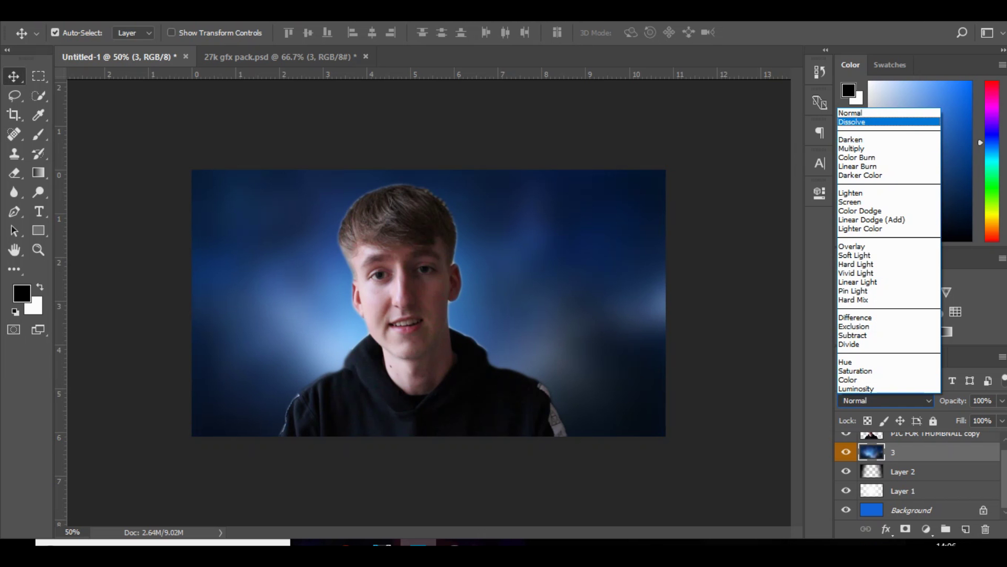
key(Escape)
key(Down)
key(Down)
key(Down)
key(Down)
key(Down)
key(Down)
key(Down)
key(Down)
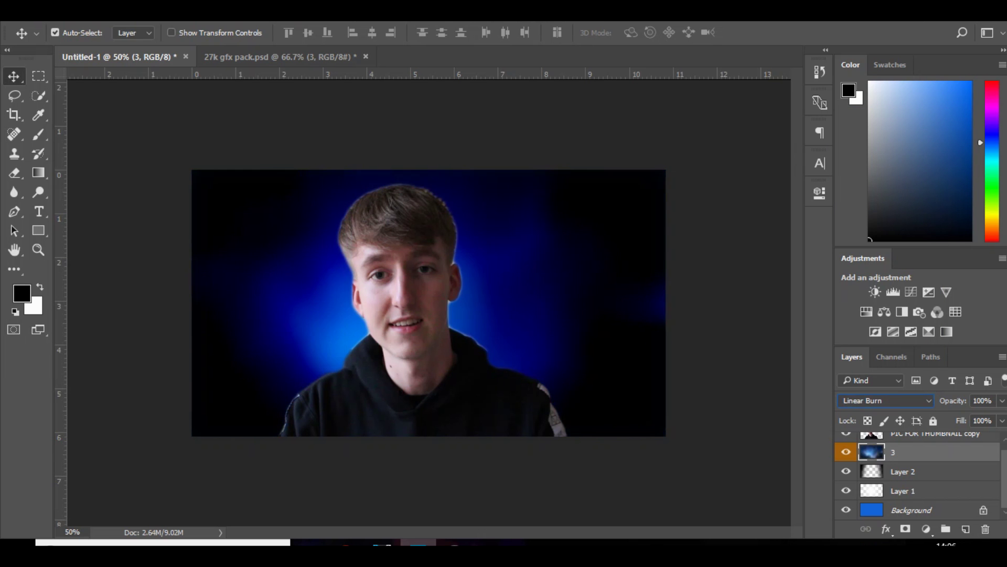
key(Down)
key(Down)
key(Down)
key(Down)
key(Down)
key(Down)
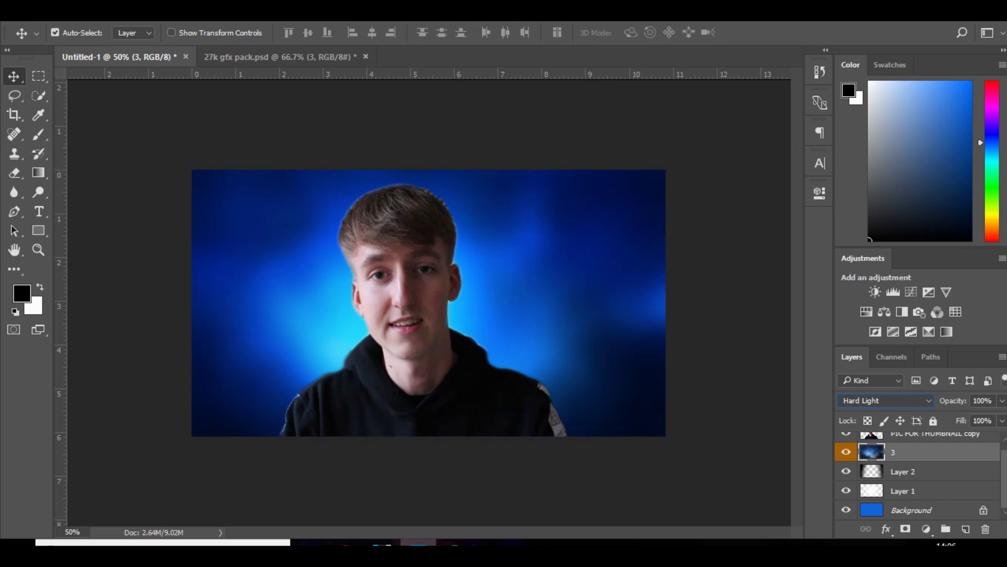
key(Up)
key(Up)
key(Up)
key(Up)
key(Up)
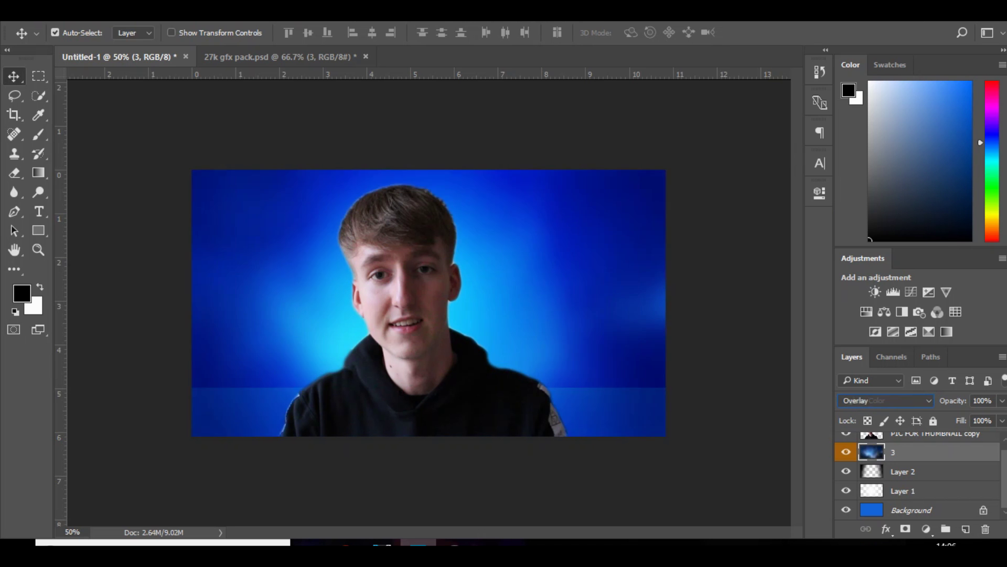
key(Down)
key(Down)
key(Down)
key(Down)
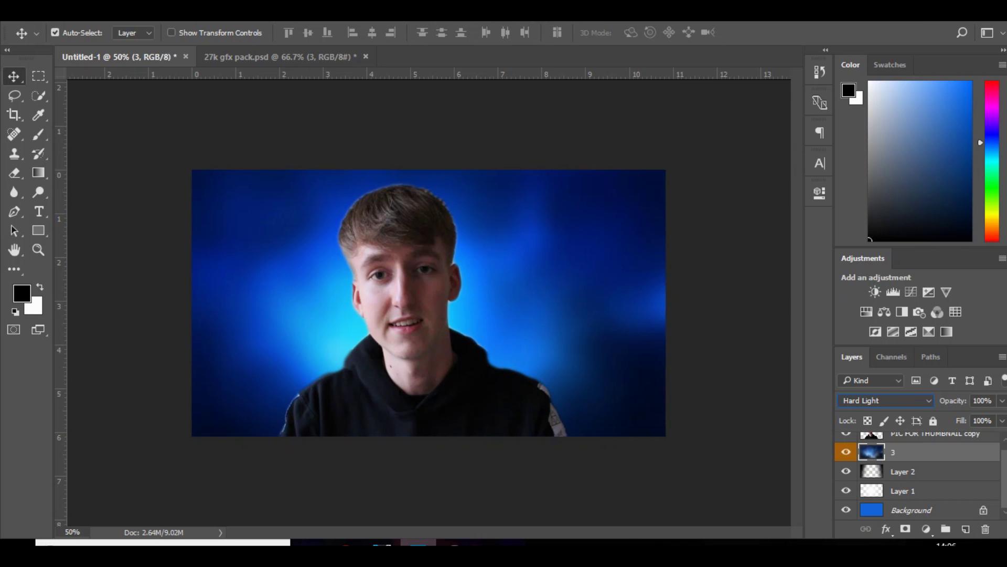
click(1002, 400)
drag(1001, 418, 965, 418)
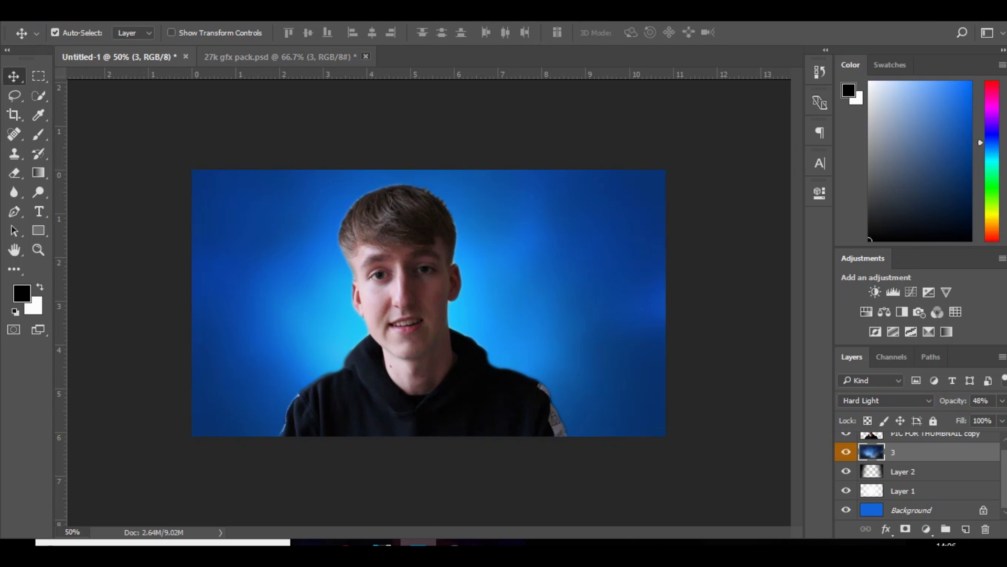
- Close 27k gfx pack.psd and place Image25 from the images folder as an embedded layer directly above layer 3
click(366, 56)
click(508, 219)
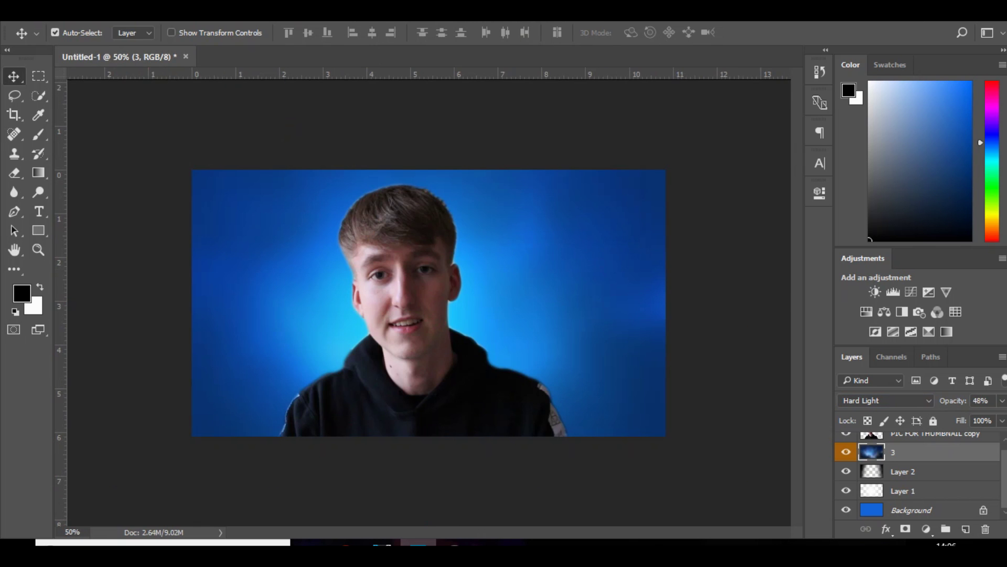
click(40, 16)
click(79, 284)
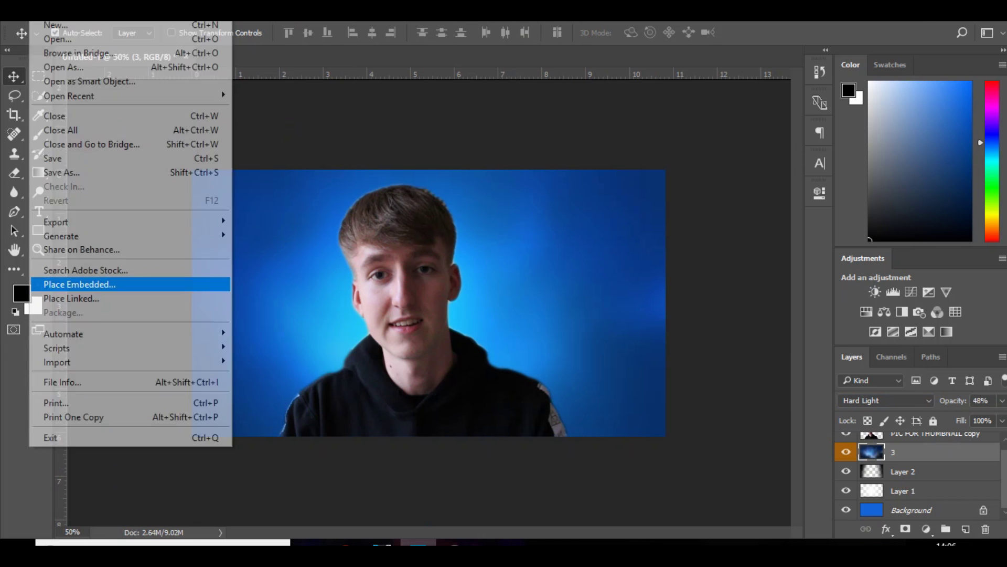
key(Return)
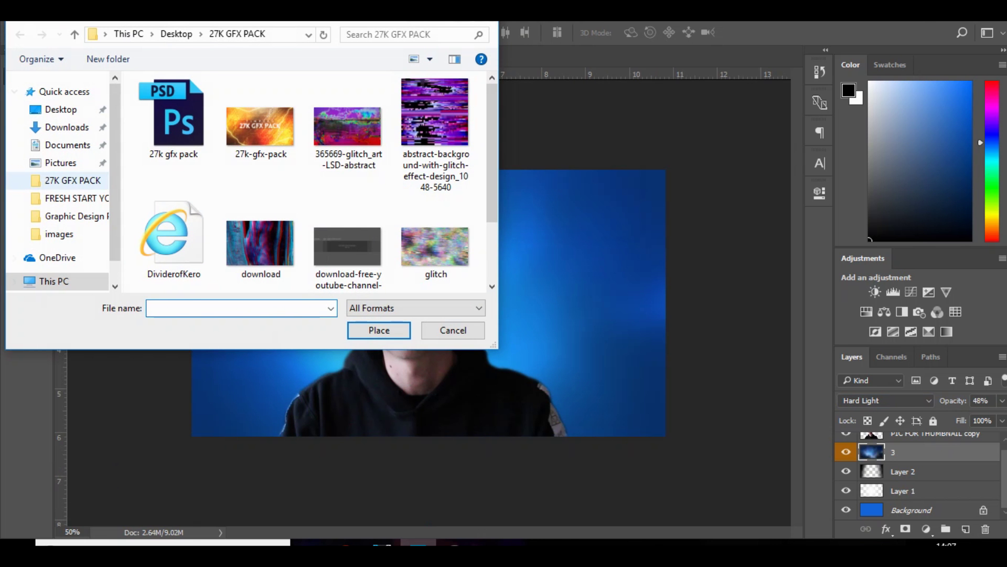
click(58, 234)
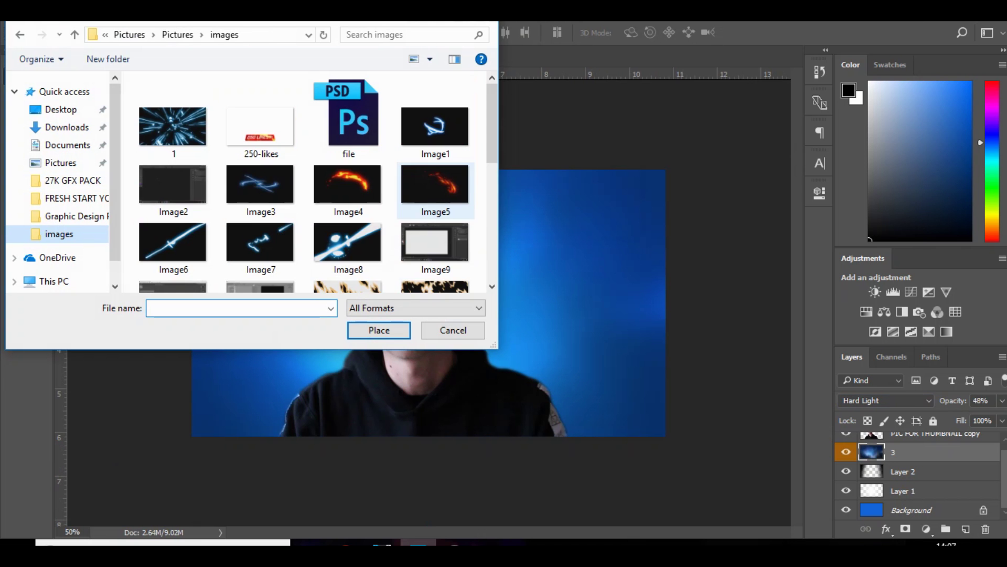
click(172, 127)
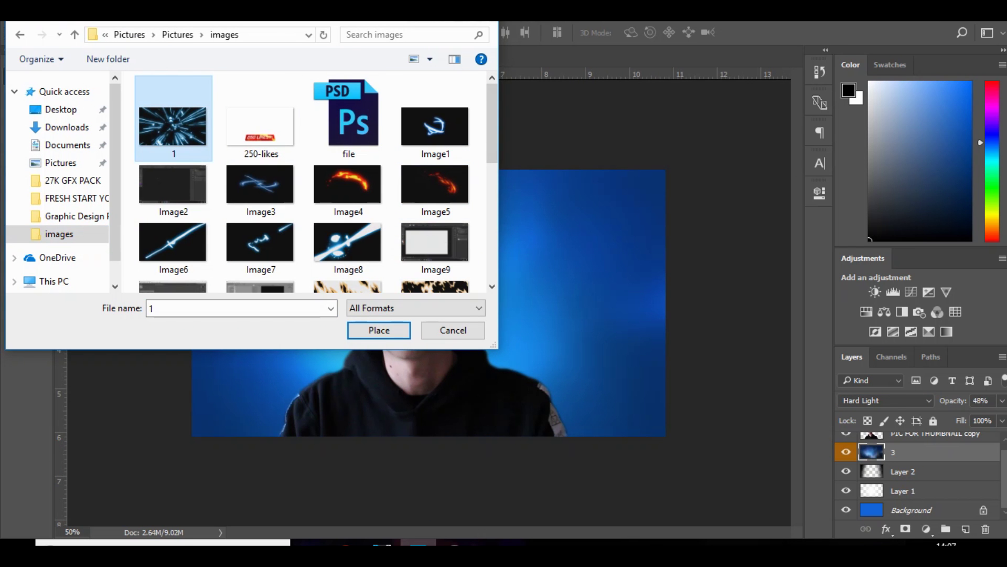
click(348, 247)
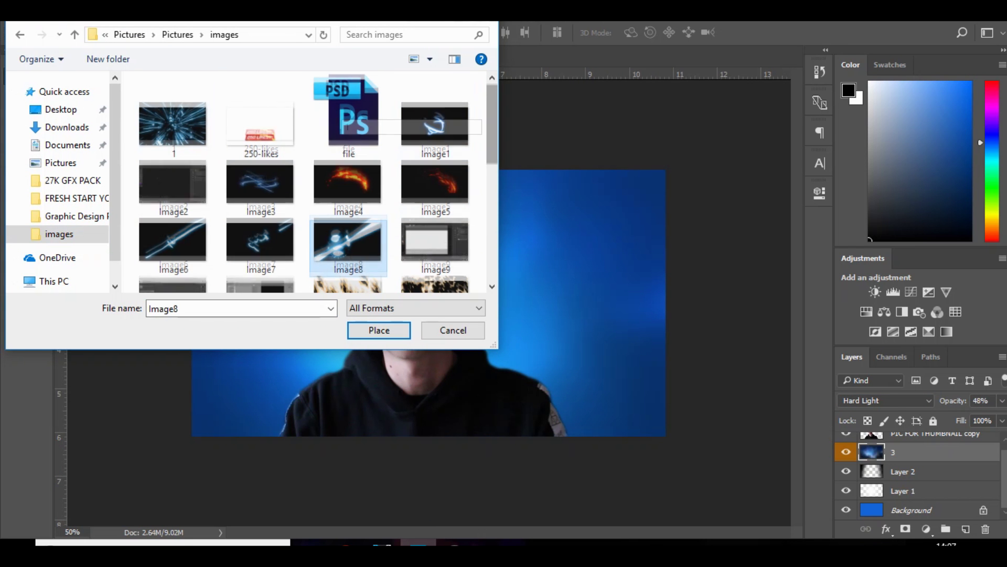
scroll(341, 118, down, 5)
double_click(436, 189)
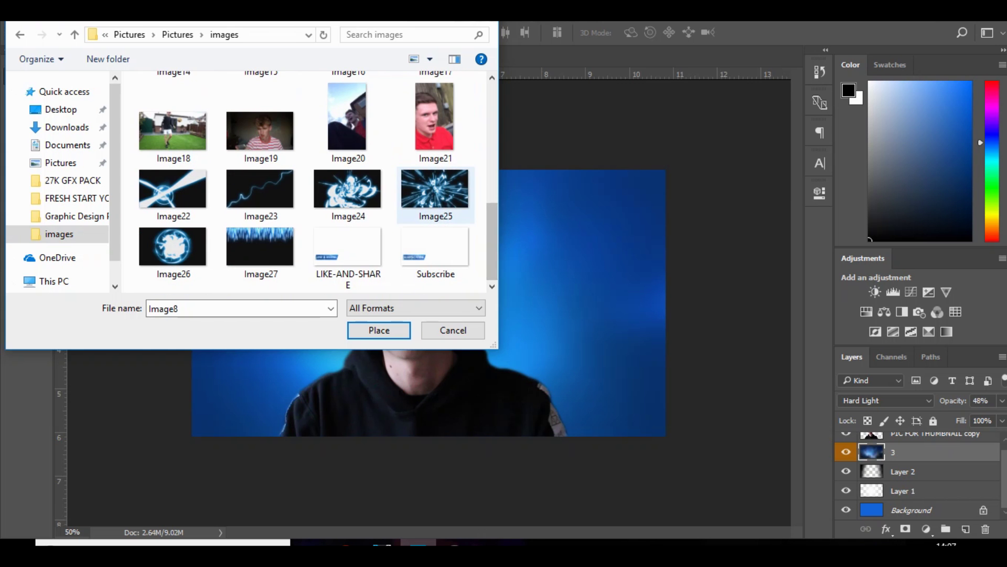
key(Return)
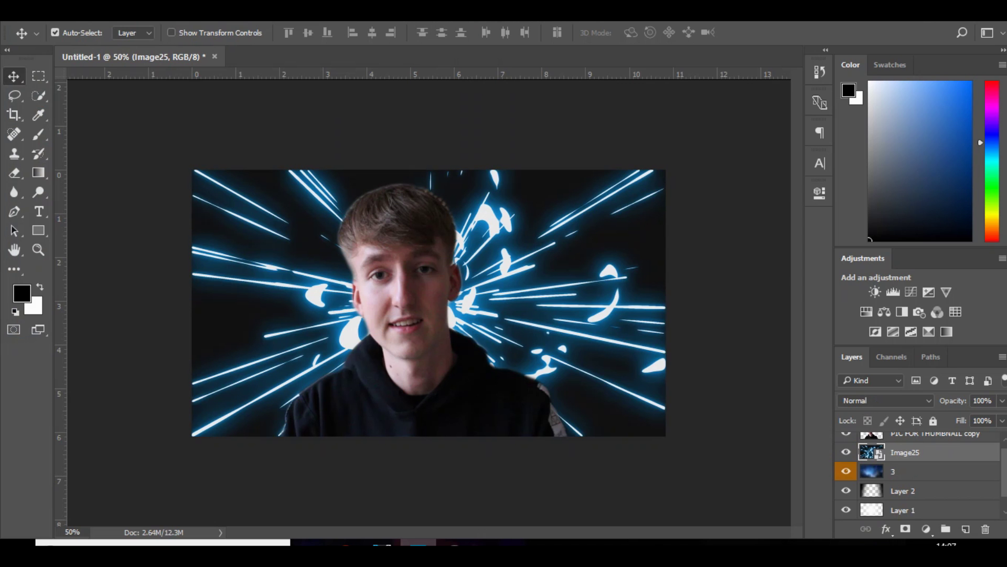
- Compare Lighten, Screen and Color Dodge on the Image25 layer and set its blend mode to Color Dodge
click(886, 400)
key(Up)
key(Up)
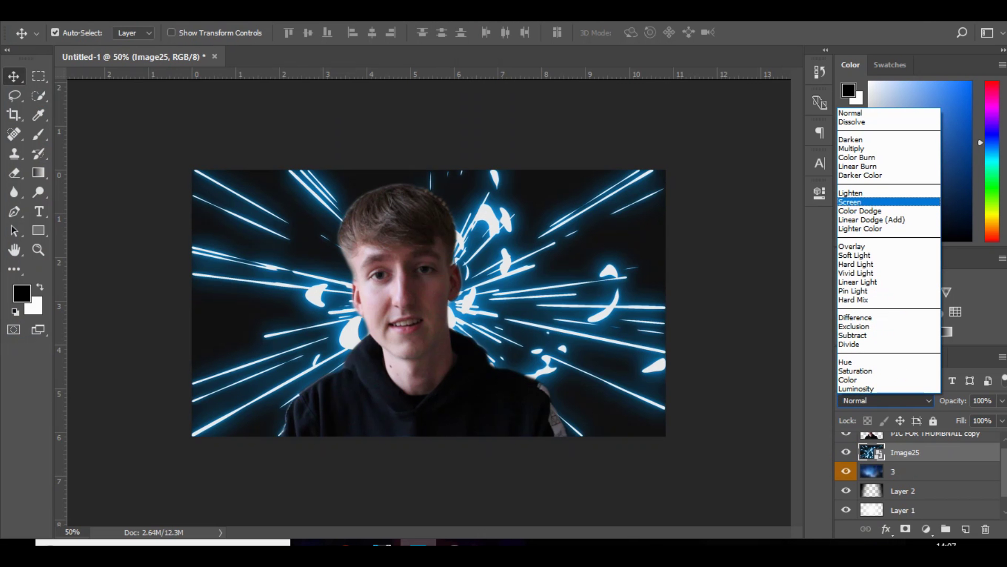
key(Return)
key(Down)
key(Down)
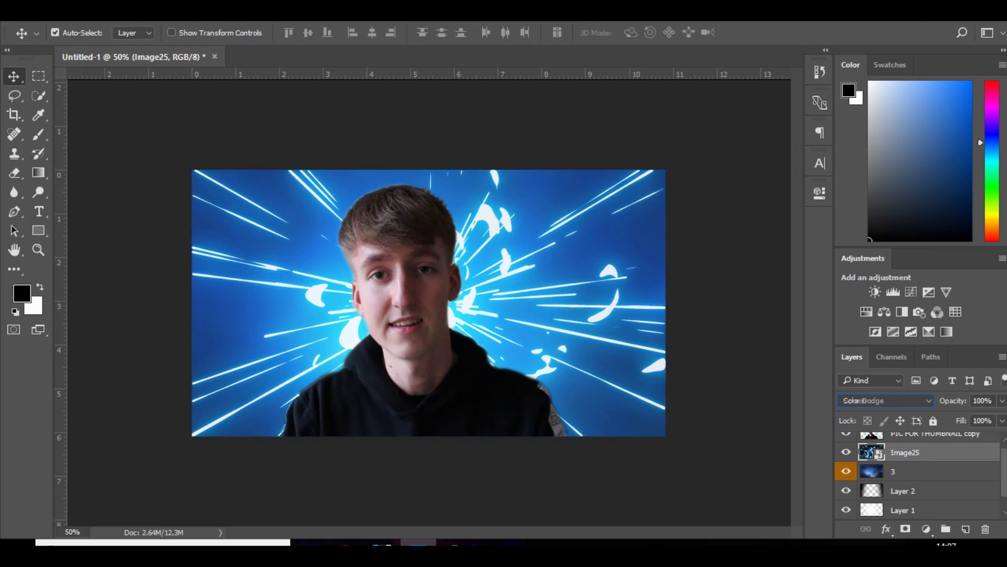
key(Up)
key(Up)
key(Down)
key(Down)
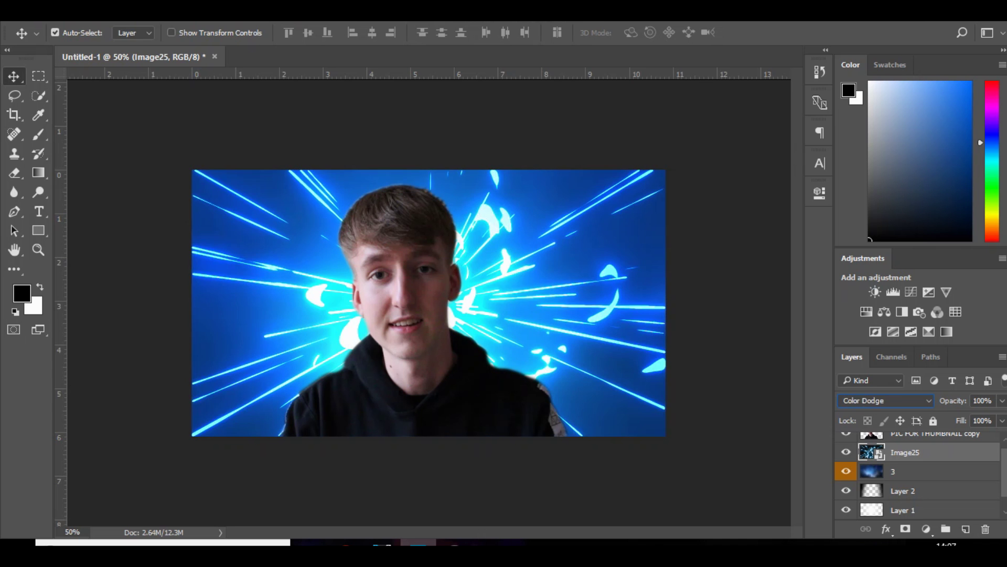
key(Up)
key(Up)
key(Down)
key(Down)
key(Up)
key(Up)
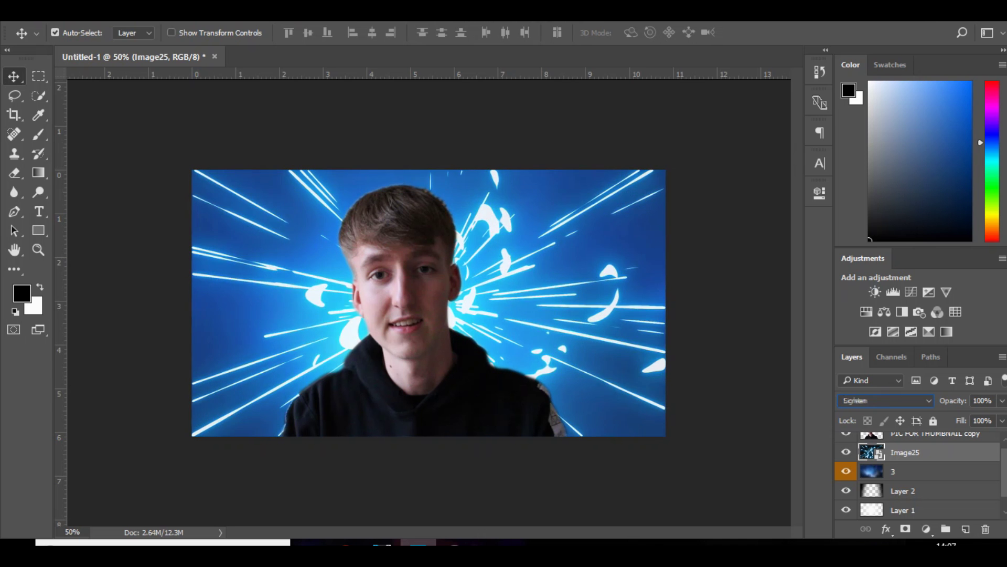
key(Down)
key(Down)
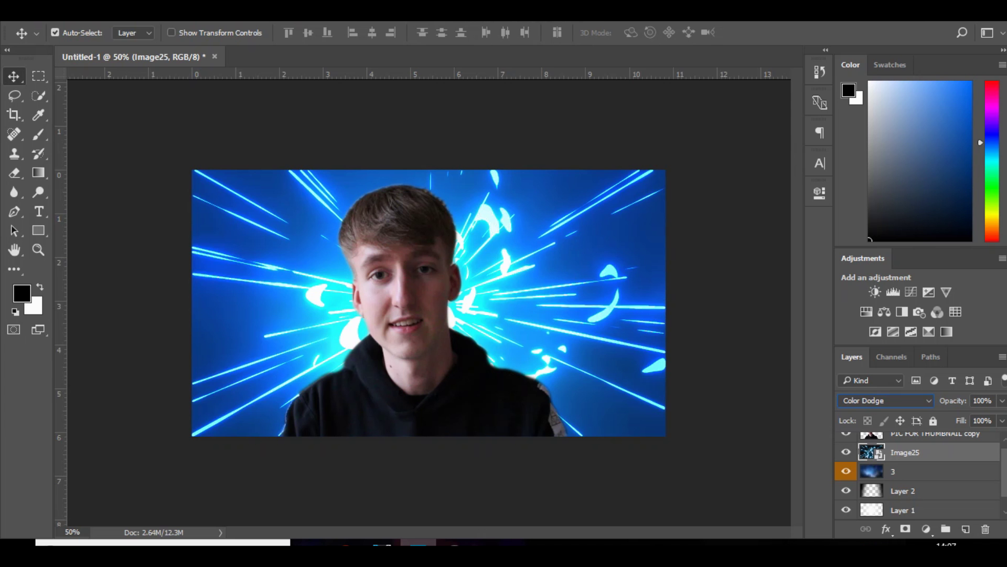
key(Up)
key(Up)
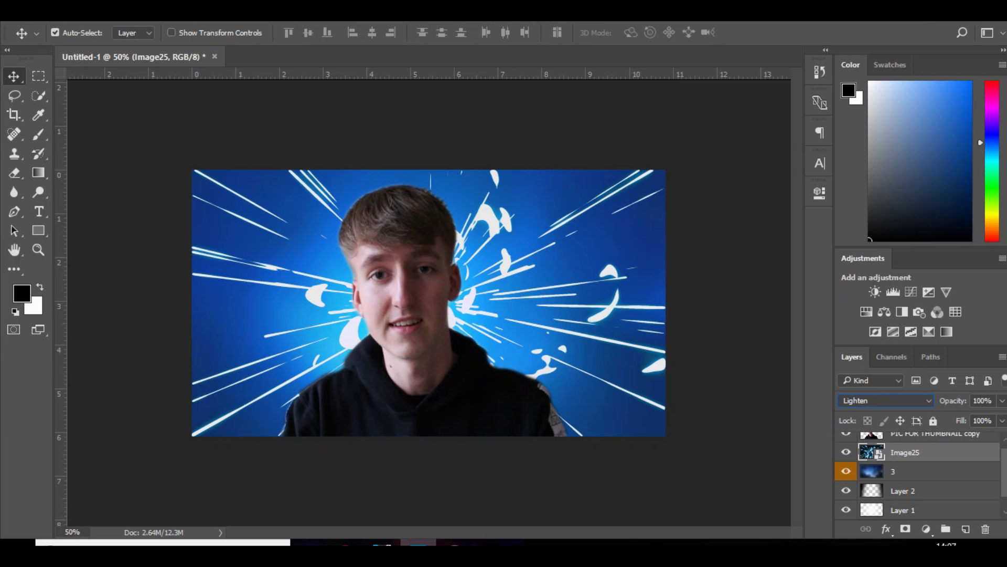
key(Down)
key(Down)
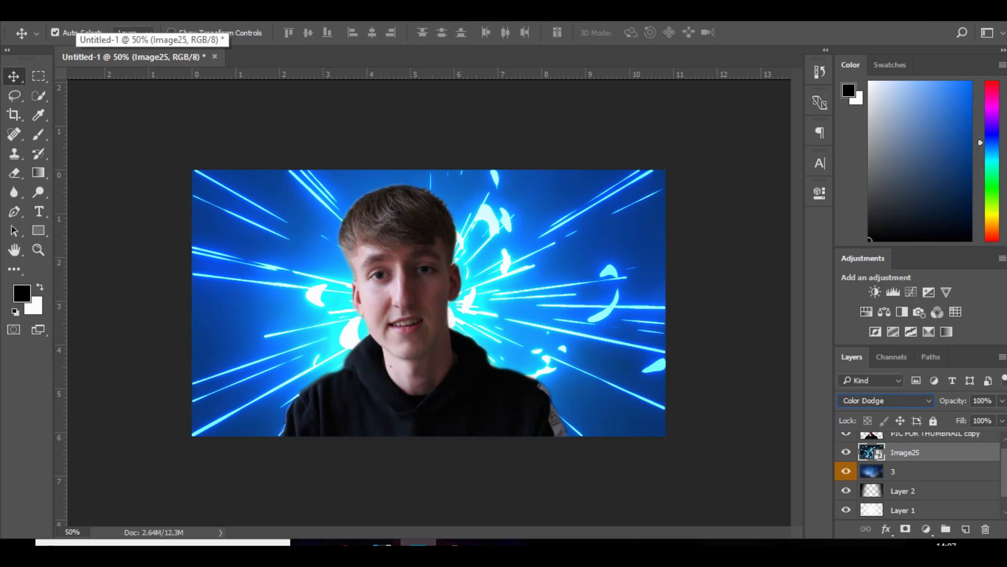
- Place Image8 from the images folder as an embedded layer above Image25 and set its blend mode to Lighten
click(78, 282)
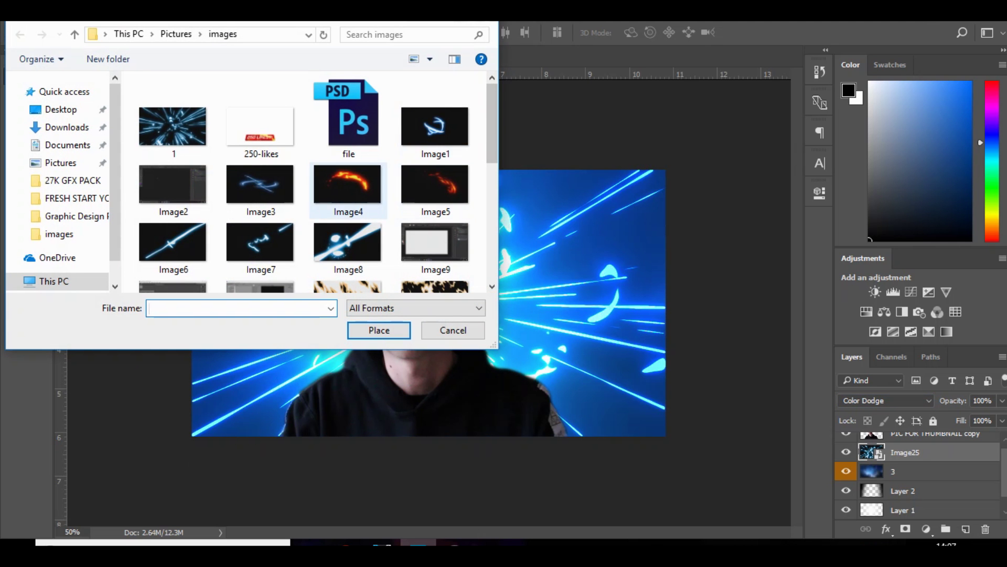
double_click(347, 242)
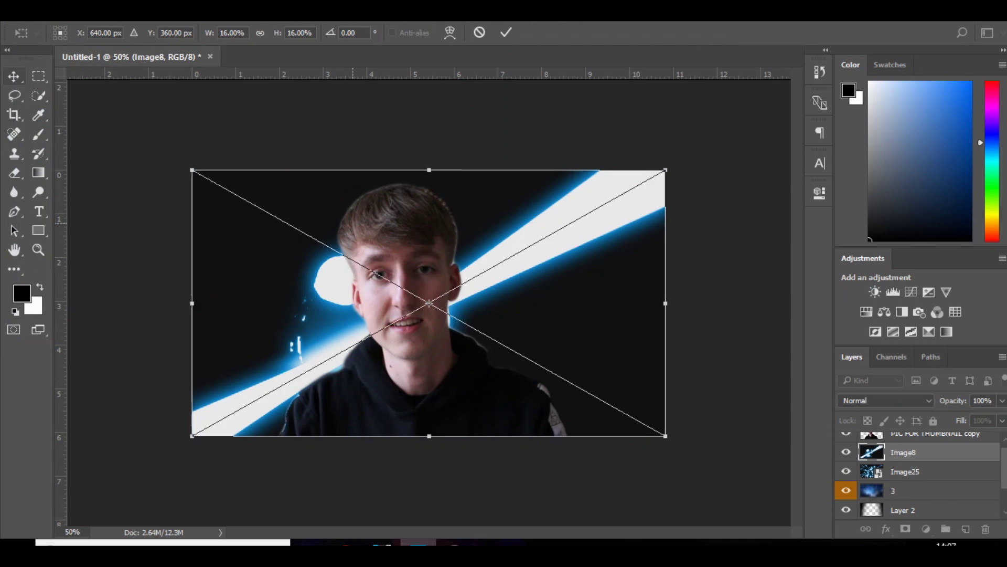
key(Return)
click(885, 400)
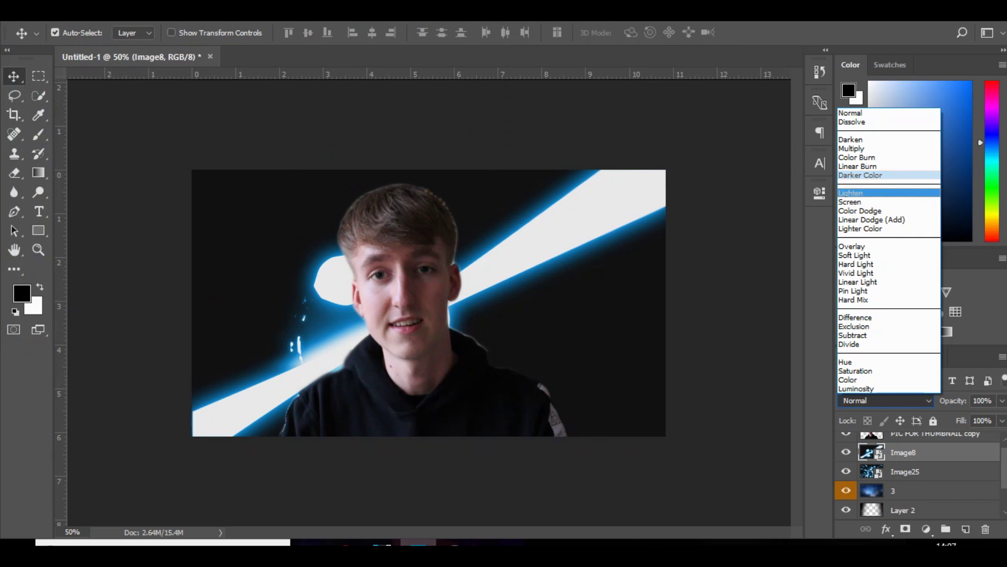
click(861, 192)
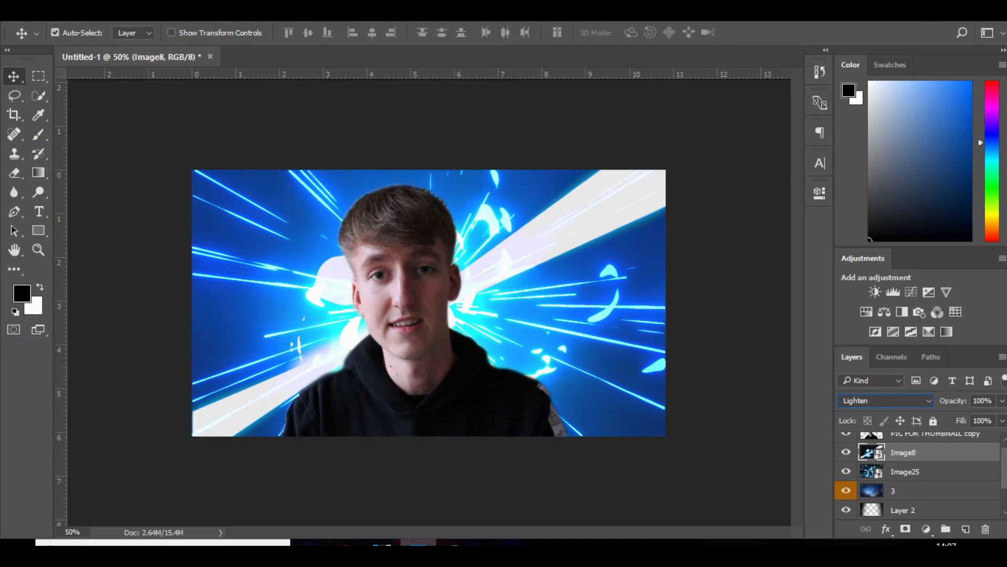
- Move the Image8 light beam to X 869 px, Y 418 px so it starts at the person's shoulder, and duplicate the layer
key(ctrl+t)
drag(449, 196, 533, 217)
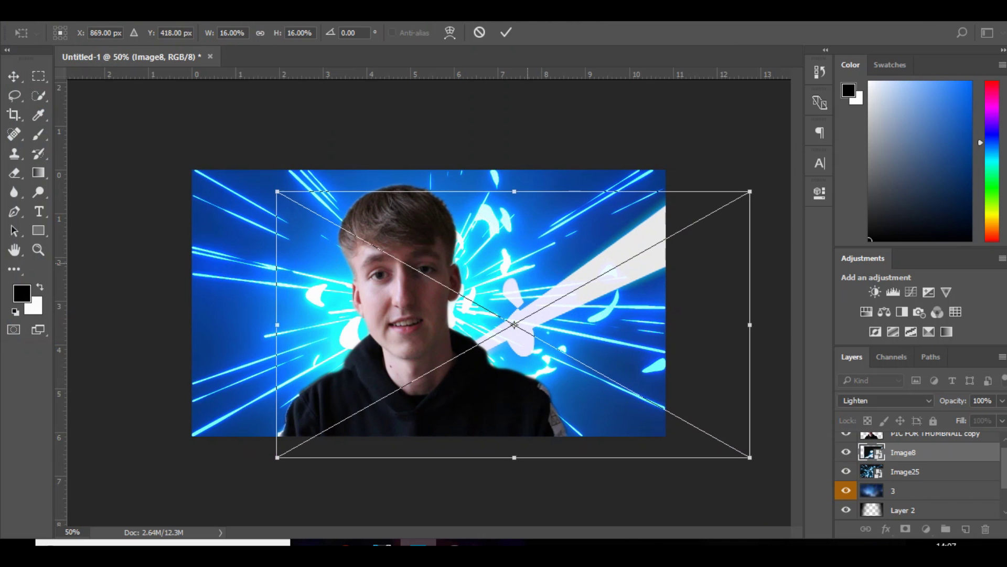
key(Return)
key(ctrl+j)
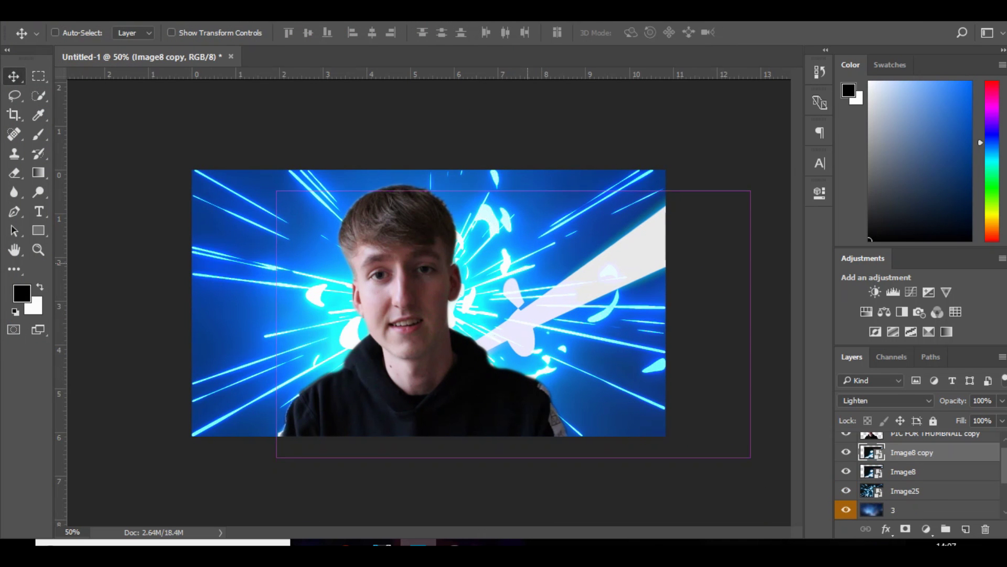
- Flip the Image8 copy light beam horizontally and move it to X 127 px, Y 530 px on the opposite side of the person
key(ctrl+t)
right_click(527, 260)
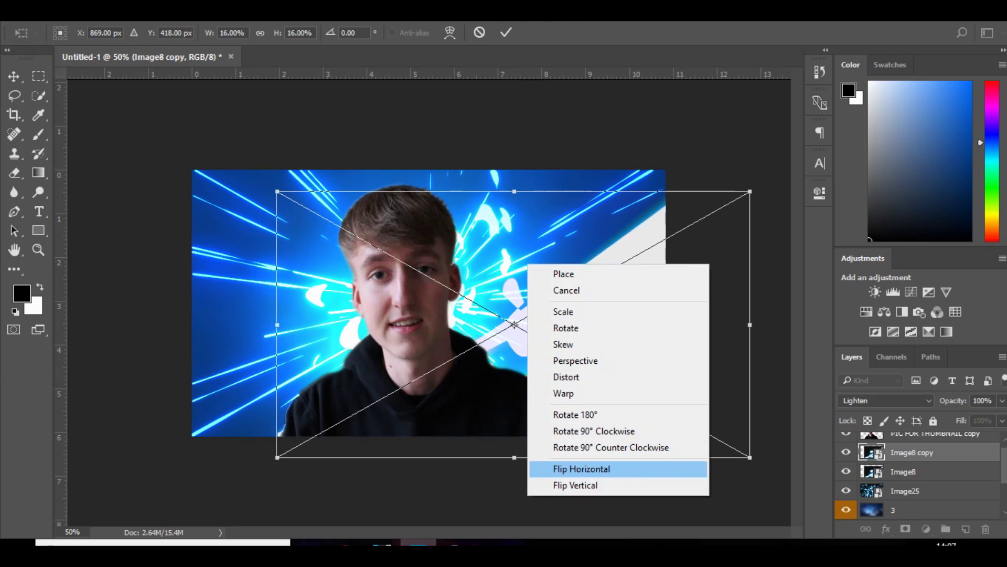
click(582, 467)
drag(536, 319, 238, 363)
key(Return)
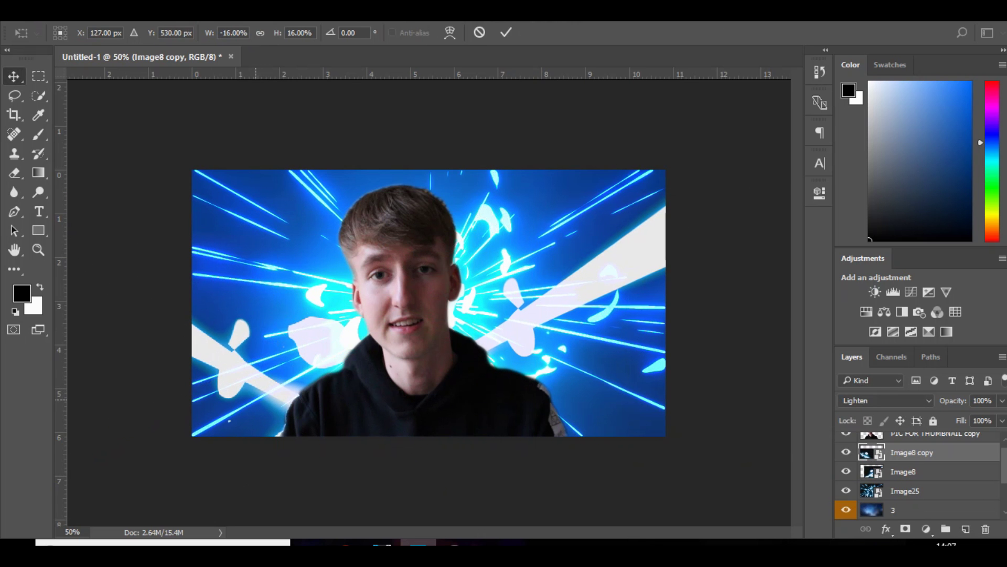
- Place Image23 from the images folder as an embedded layer and move it above the PIC FOR THUMBNAIL copy layer
click(39, 16)
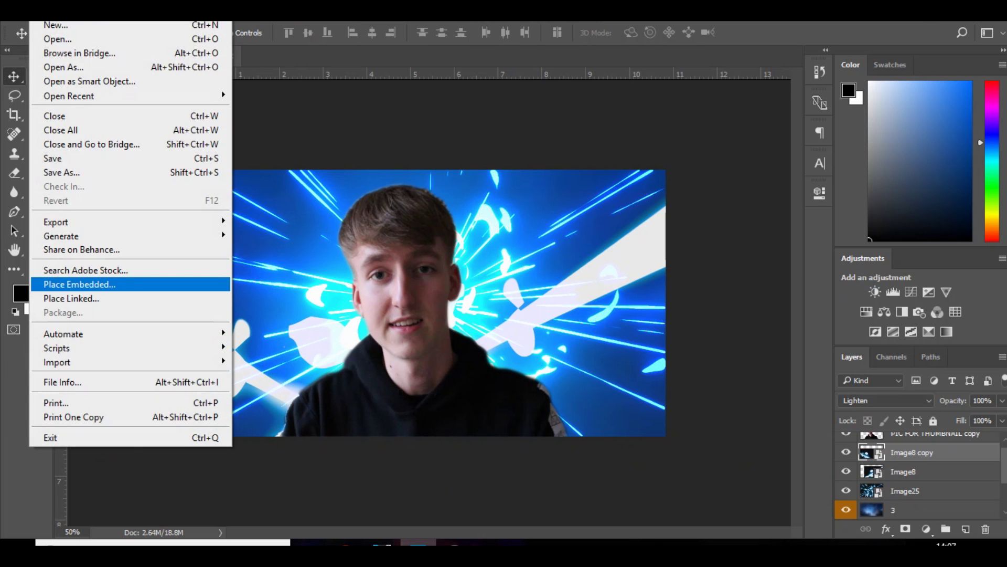
click(79, 284)
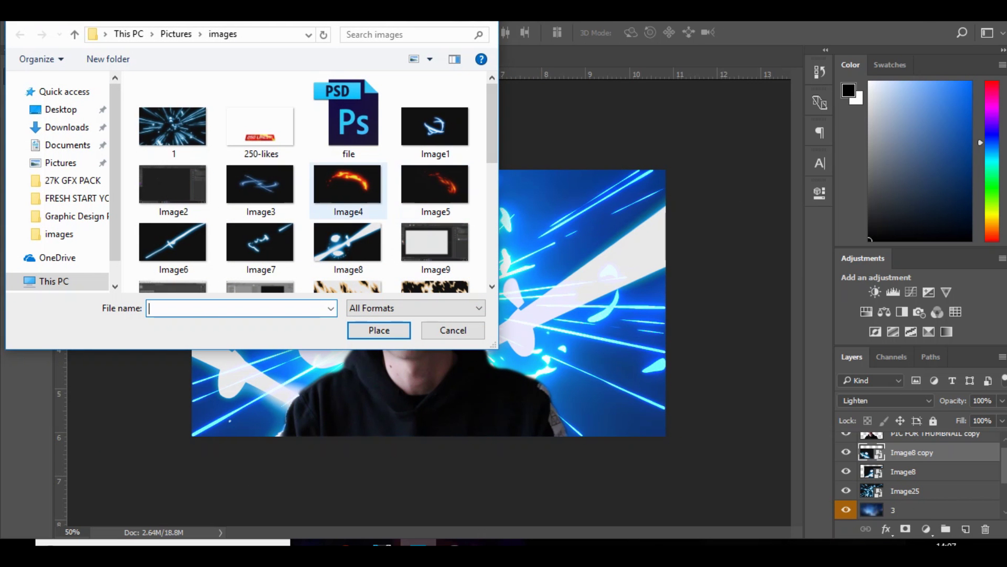
scroll(339, 133, down, 5)
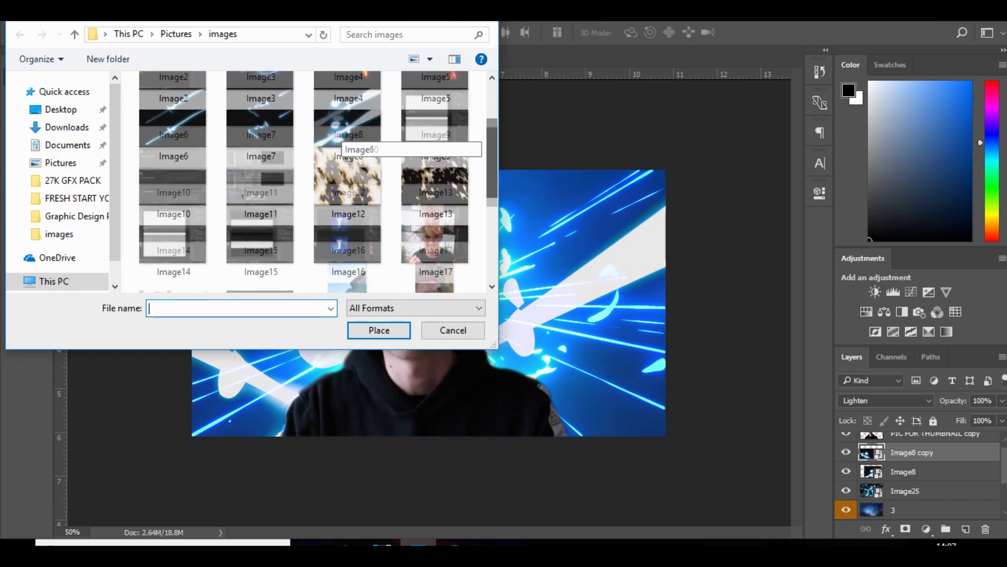
scroll(347, 158, down, 1)
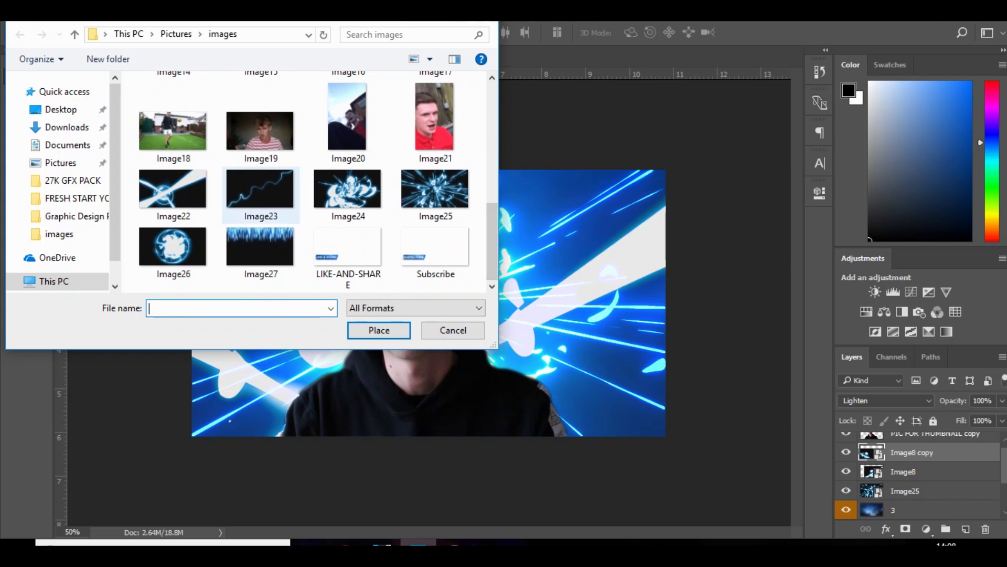
double_click(261, 190)
key(Return)
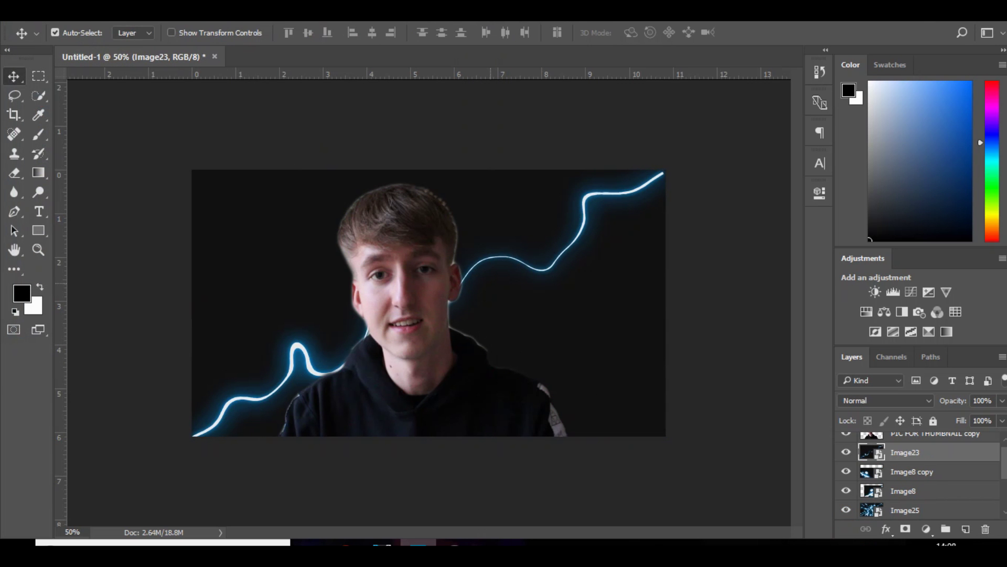
mouse_move(905, 452)
mouse_down()
mouse_move(905, 442)
mouse_move(905, 461)
mouse_move(905, 442)
mouse_up()
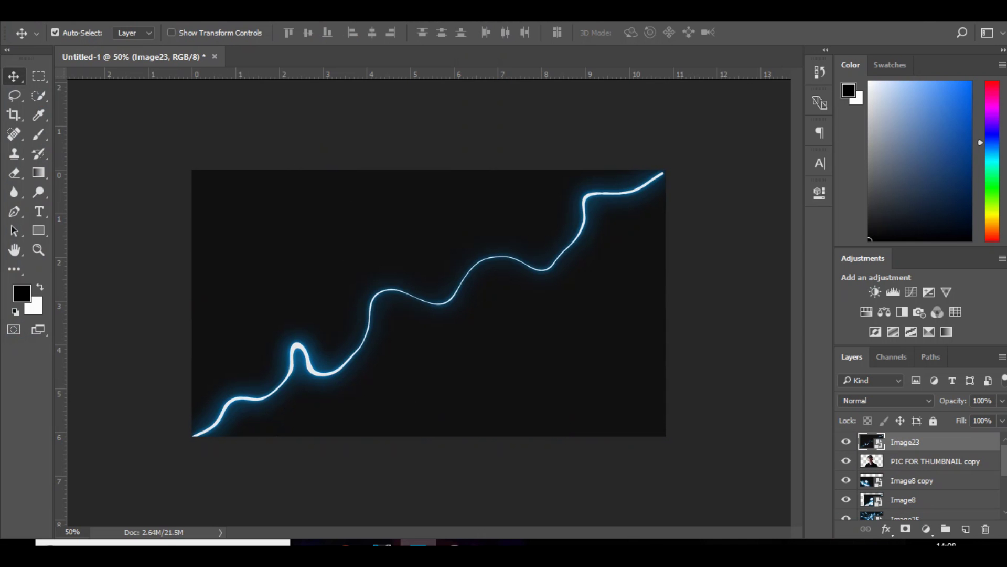
- Compare Lighten, Screen and Color Dodge on the Image23 layer and set its blend mode to Lighten
click(885, 400)
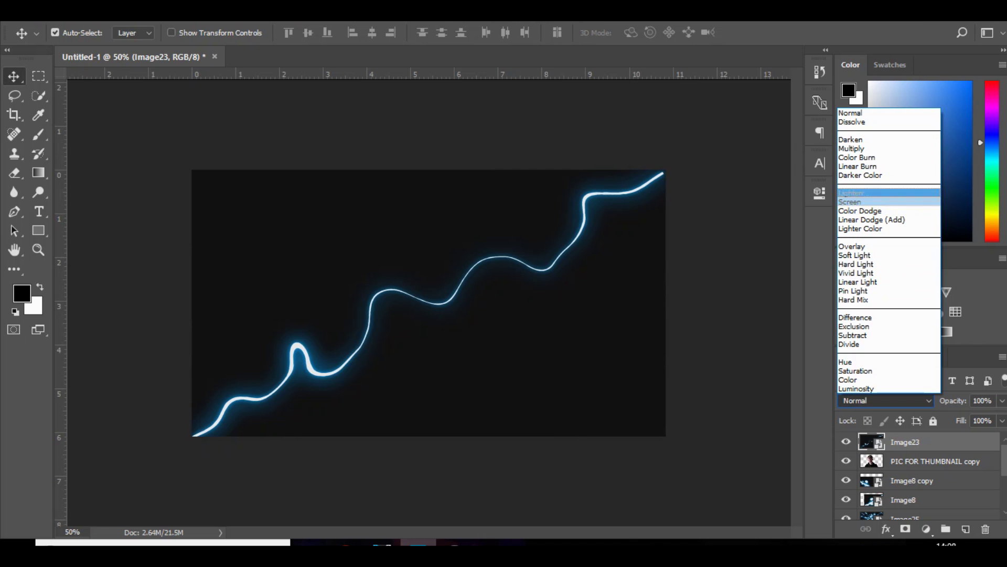
click(861, 191)
key(Down)
key(Down)
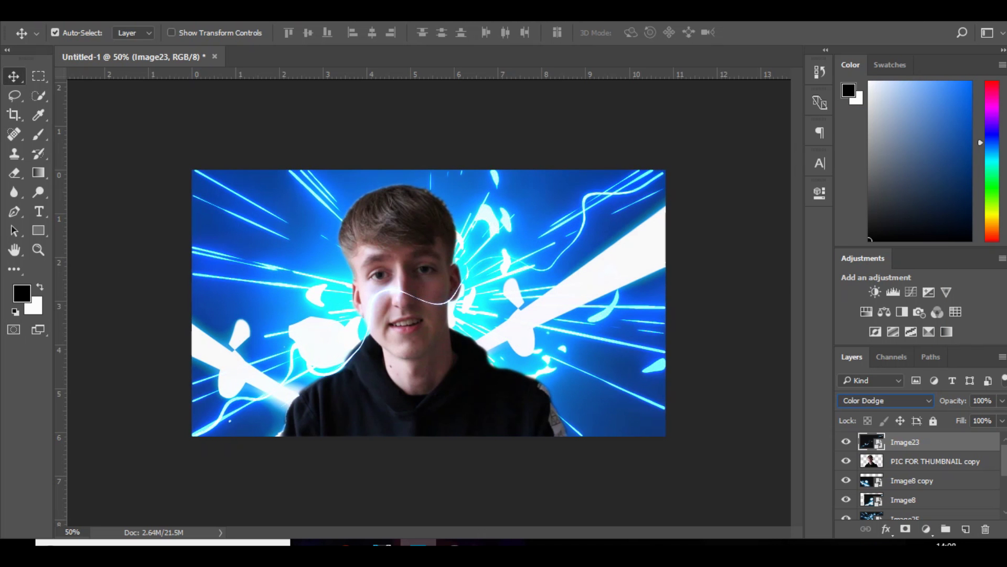
key(Up)
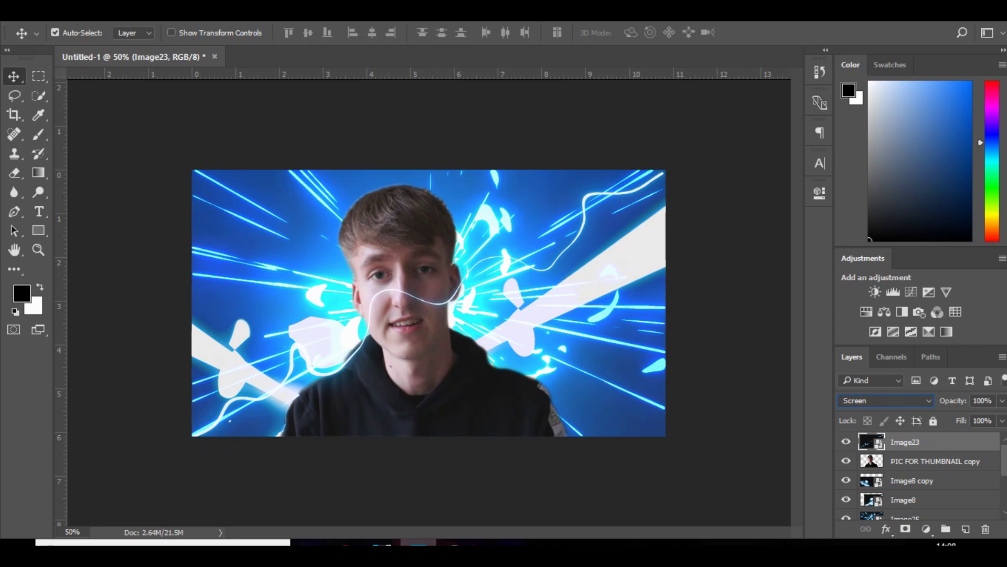
key(Up)
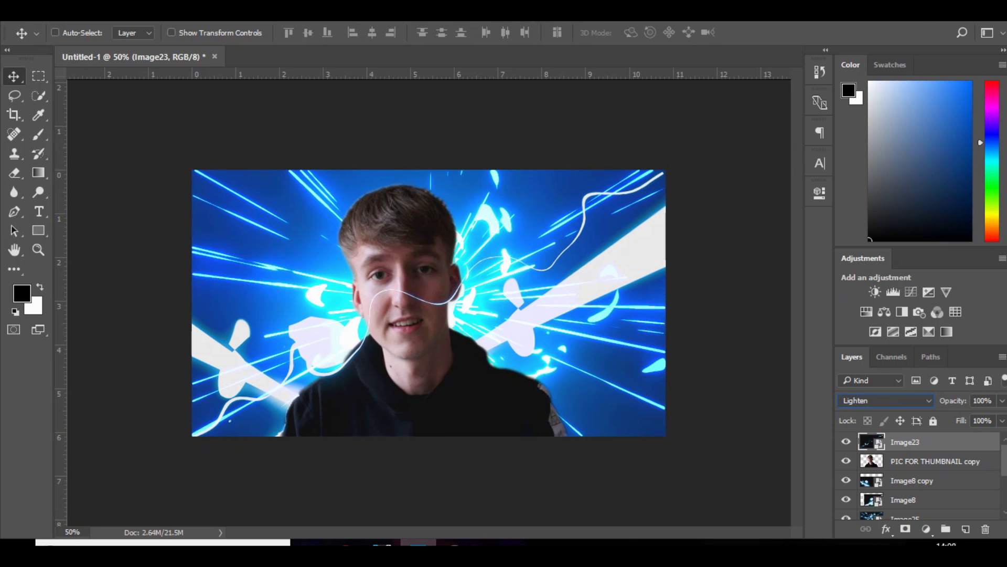
- Move the Image23 lightning line to X 767 px, Y 720 px, across the person's lower body
key(ctrl+t)
drag(622, 212, 669, 346)
key(Return)
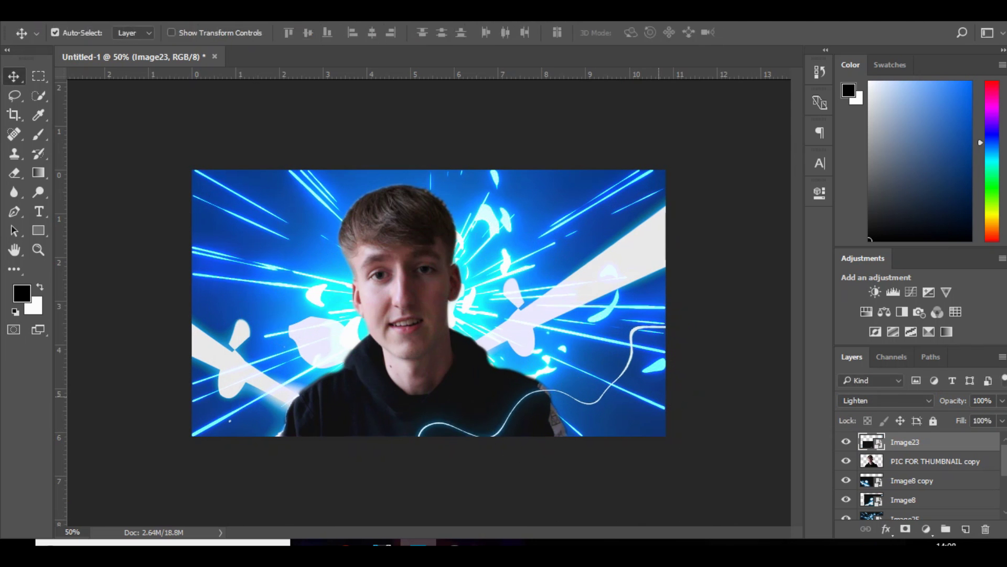
- Flip the Image23 lightning line horizontally, move it to X -127 px, Y 390 px over the shoulder, and duplicate the layer
key(ctrl+t)
right_click(664, 203)
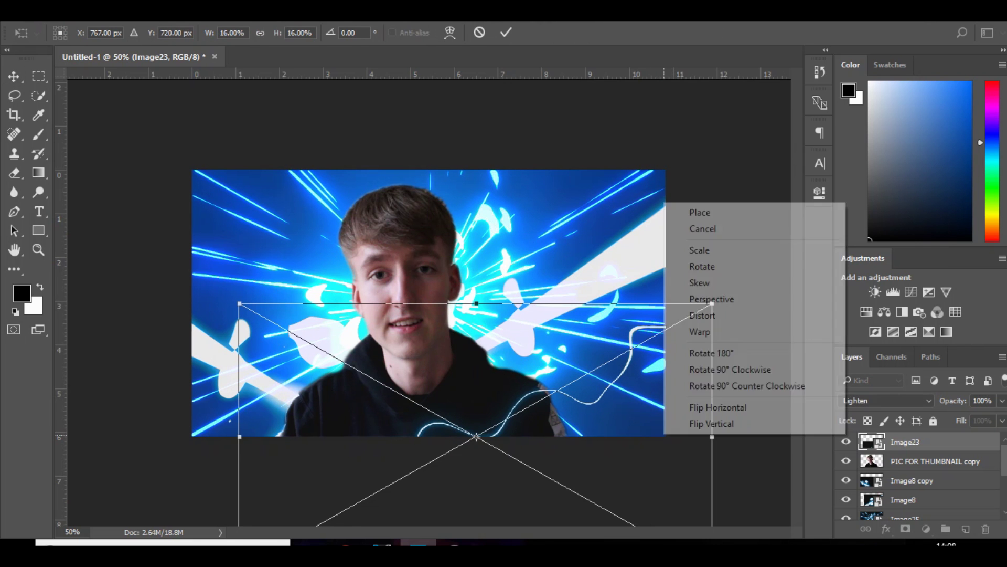
click(717, 407)
drag(607, 368, 277, 246)
key(Return)
key(ctrl+j)
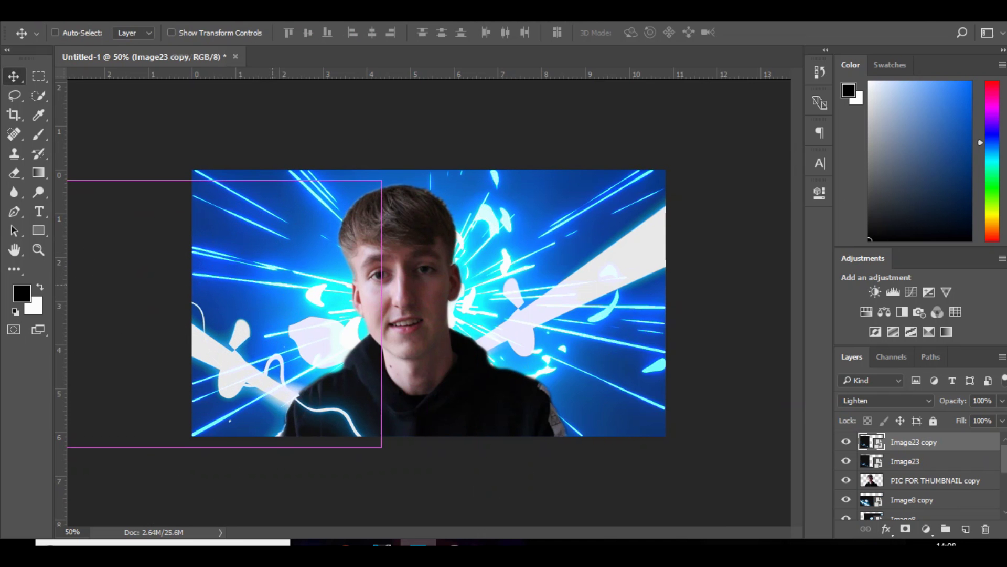
- Flip the Image23 copy horizontally and move it to X 1153 px, Y 530 px over the person's other shoulder
key(ctrl+t)
right_click(272, 285)
click(307, 490)
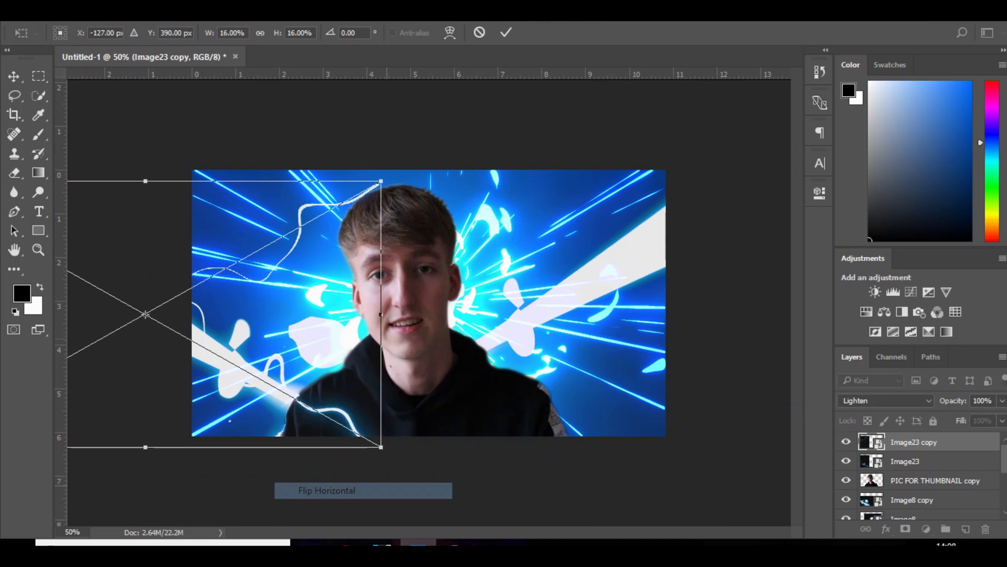
drag(250, 294, 635, 304)
drag(530, 324, 619, 365)
- Flip the Image23 copy vertically and horizontally and position it at X 1103 px, Y 606 px
right_click(537, 135)
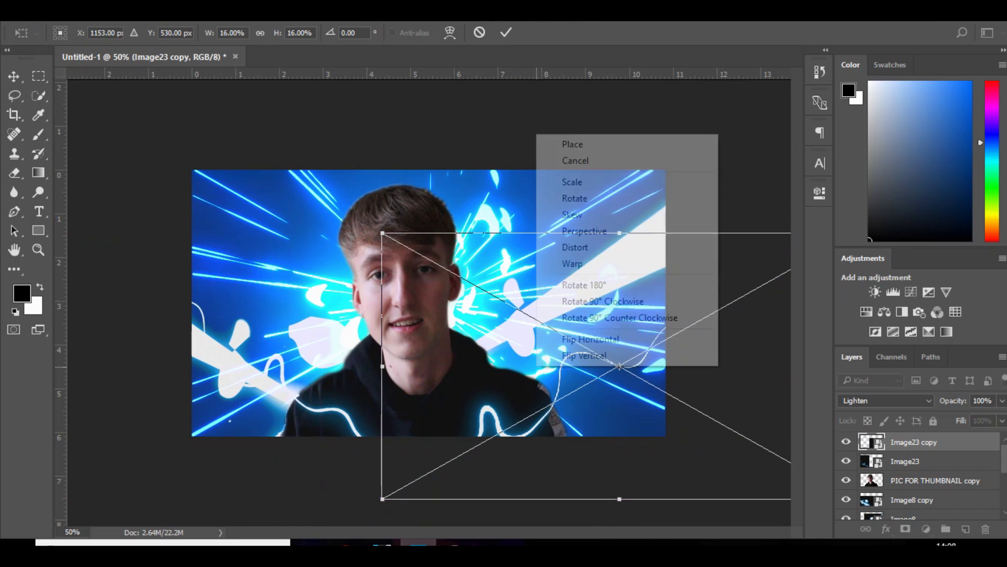
click(584, 355)
right_click(585, 356)
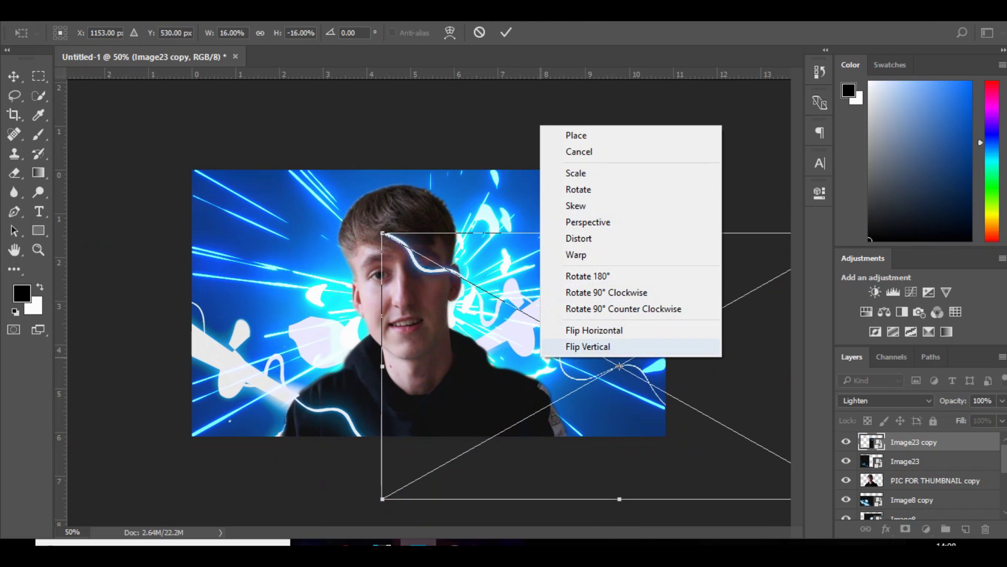
click(583, 331)
drag(584, 332, 564, 362)
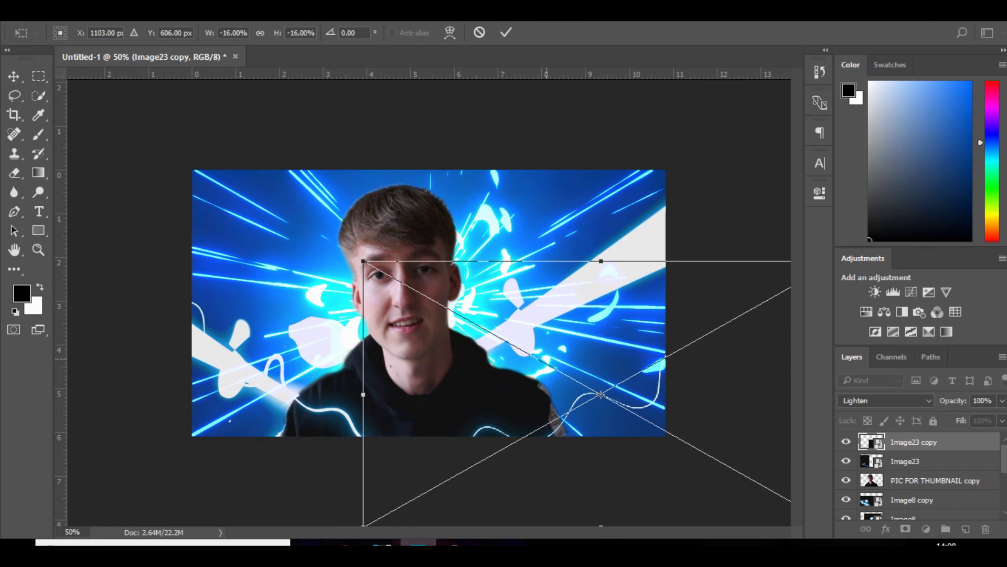
key(Return)
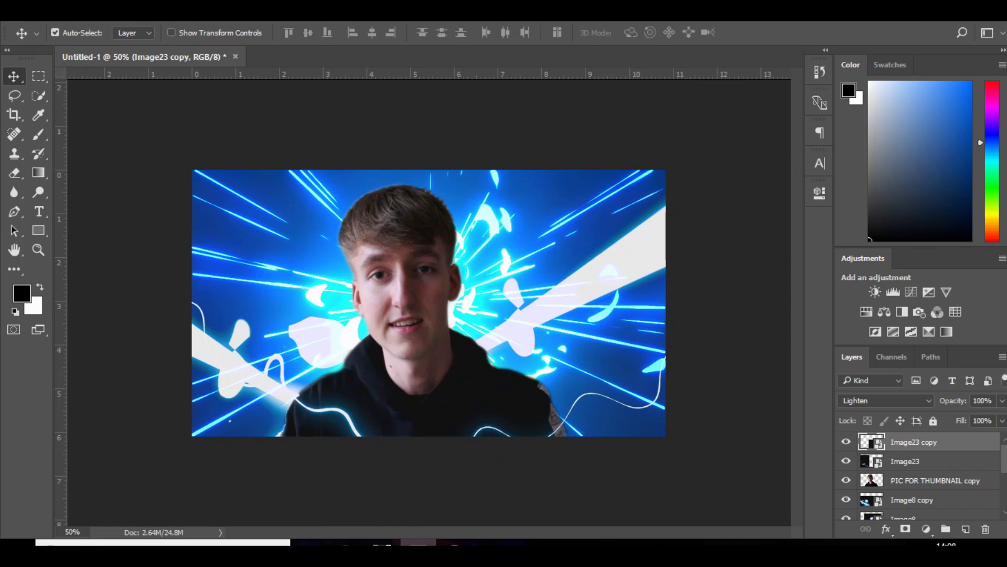
- Paint a soft #006cff glow along the thumbnail's edges and corners on a new top layer and set its blend mode to Color Dodge
key(ctrl+shift+alt+n)
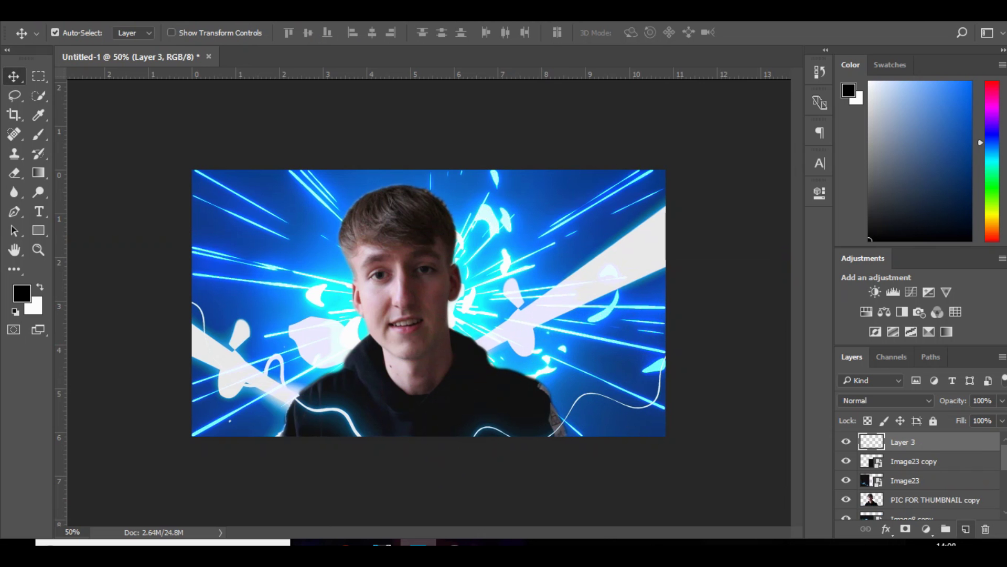
key(b)
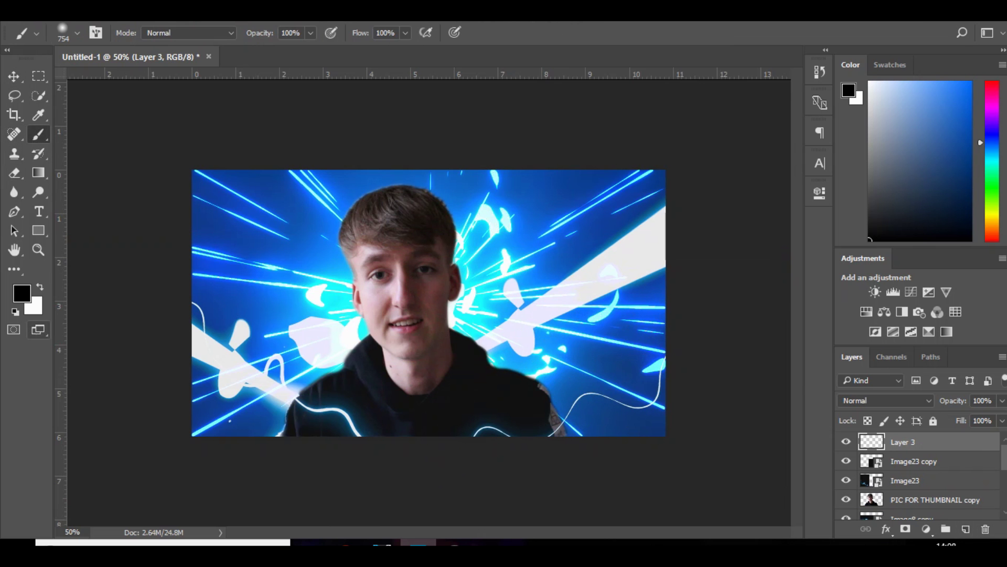
text(006cff)
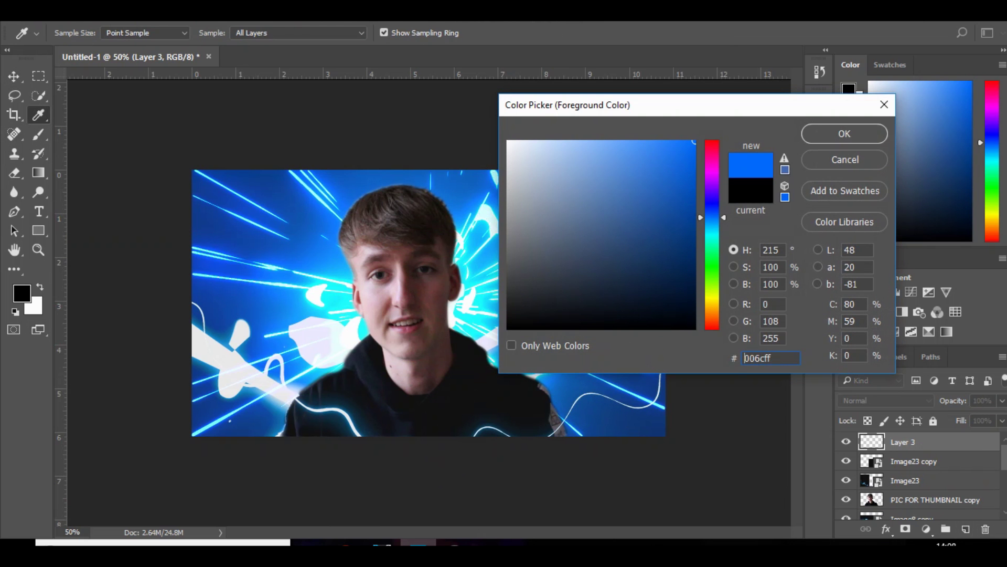
key(Return)
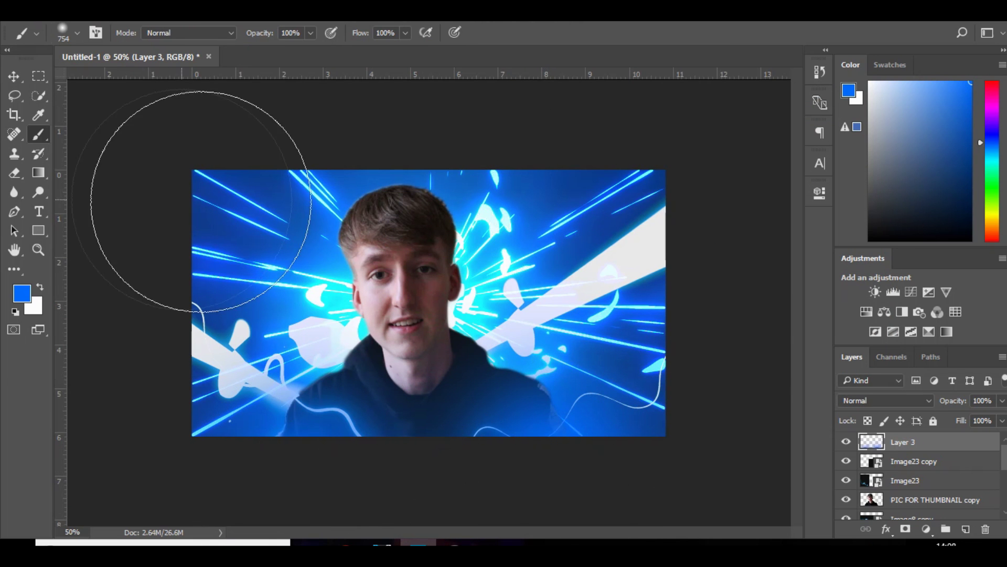
click(615, 186)
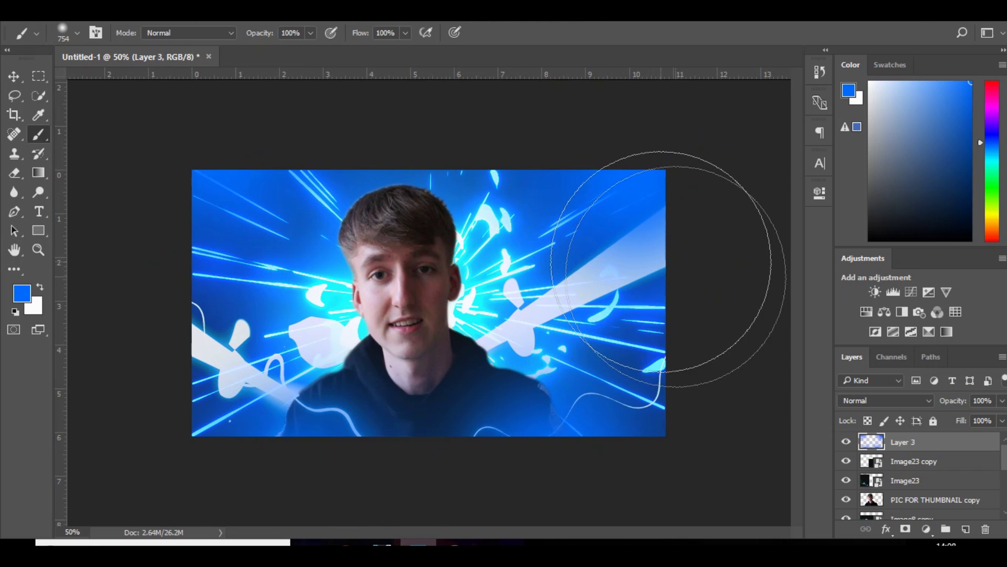
click(884, 400)
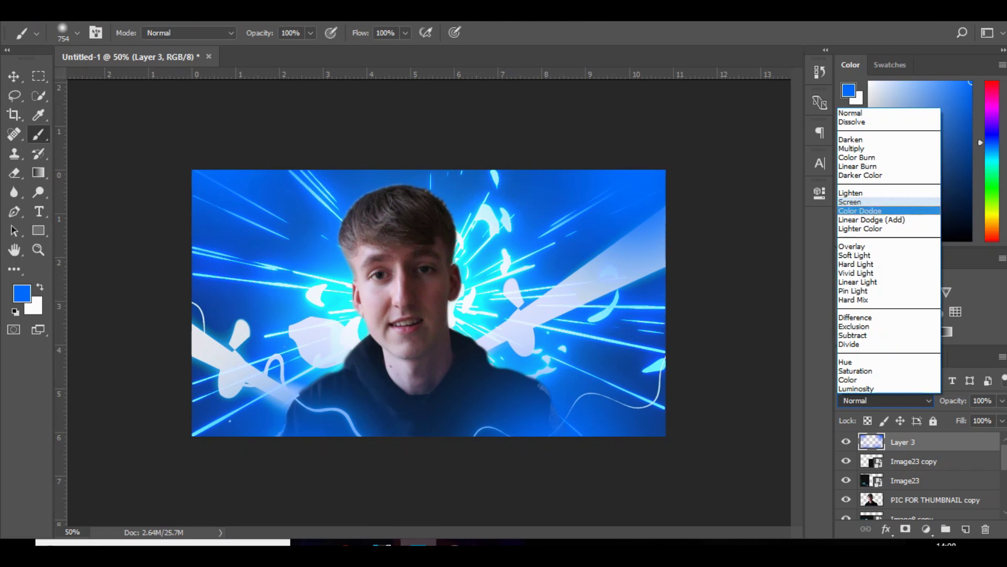
click(884, 210)
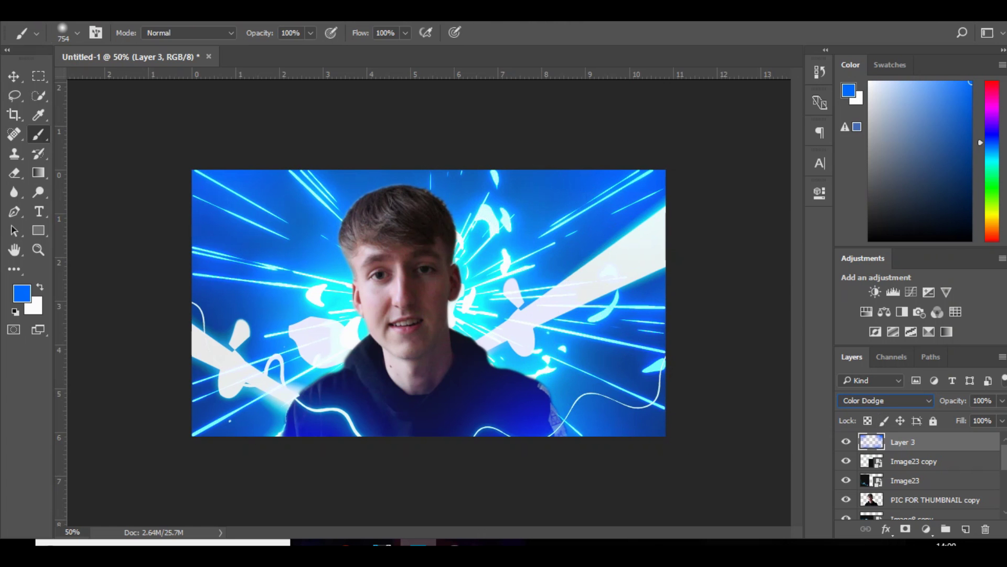
- Add a Brightness/Contrast adjustment with brightness -20 and contrast 15, and a Curves adjustment with the RGB highlights slightly raised
click(875, 292)
drag(692, 272, 686, 272)
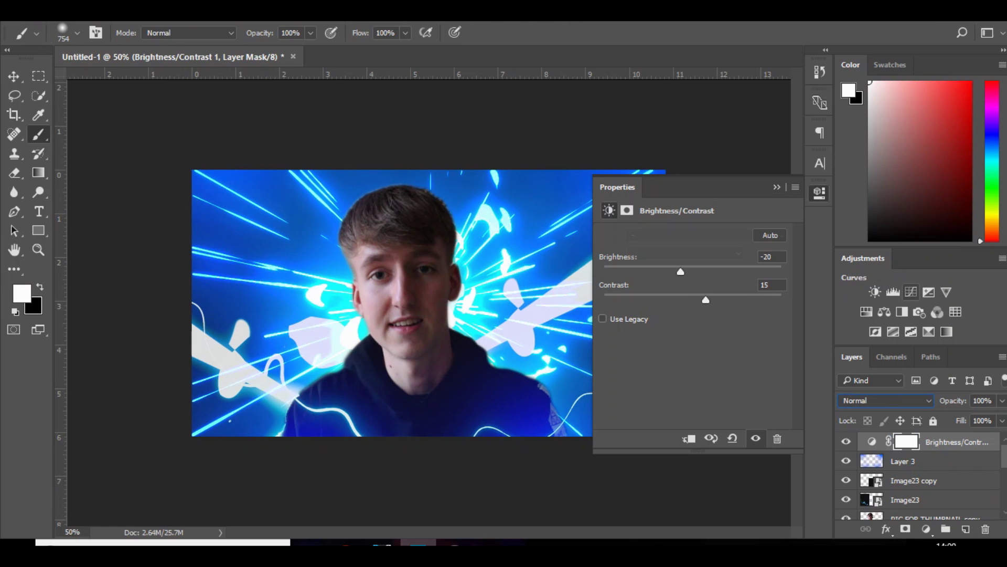
click(911, 292)
drag(739, 308, 739, 303)
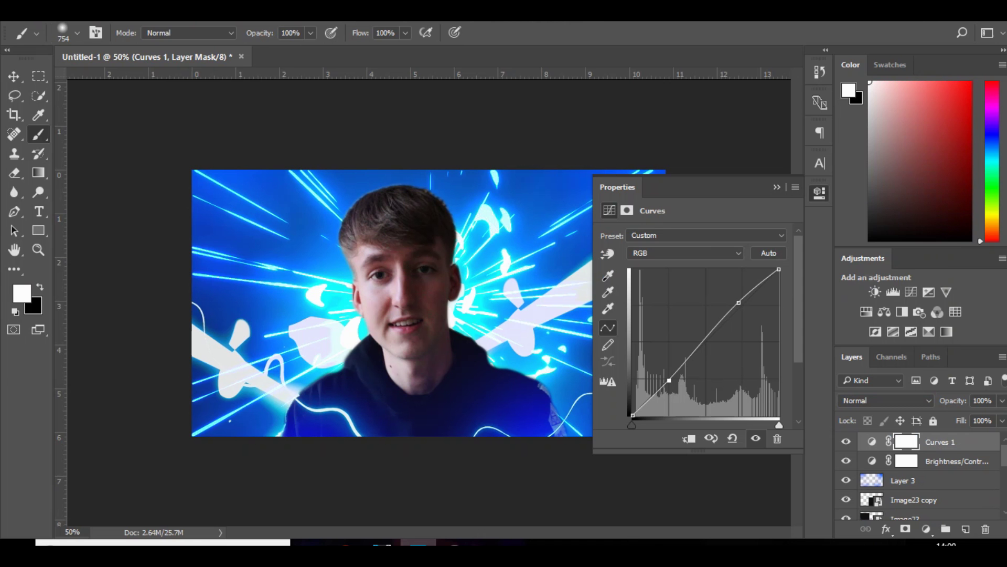
- Add an Exposure adjustment with exposure +0.33, offset +0.0083 and gamma correction 0.91
click(929, 291)
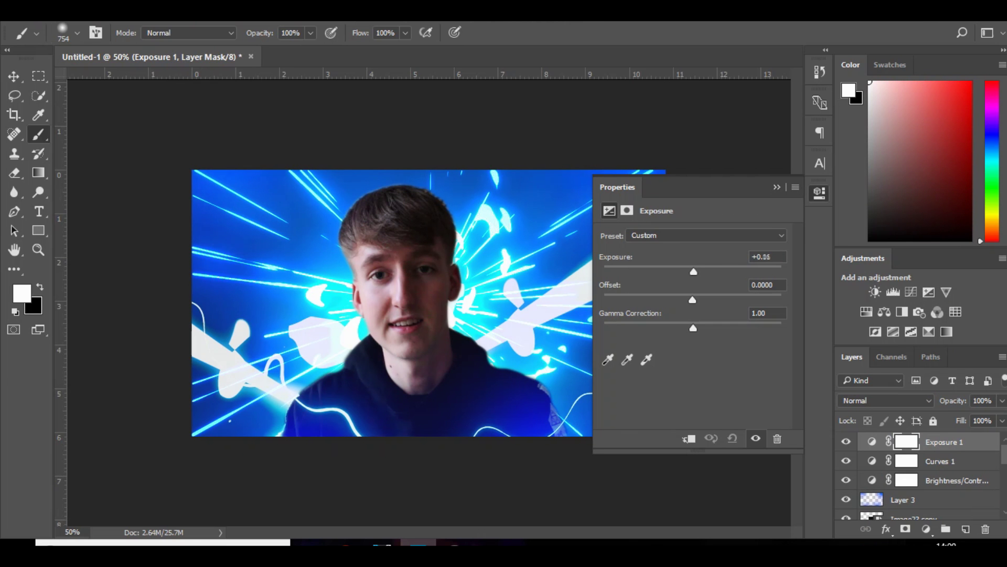
drag(693, 272, 693, 299)
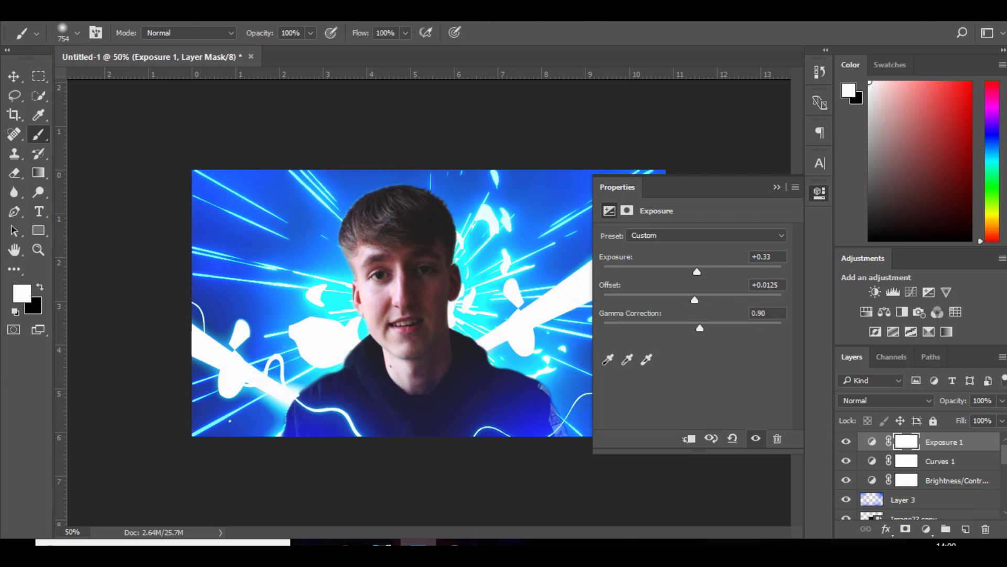
drag(694, 300, 694, 300)
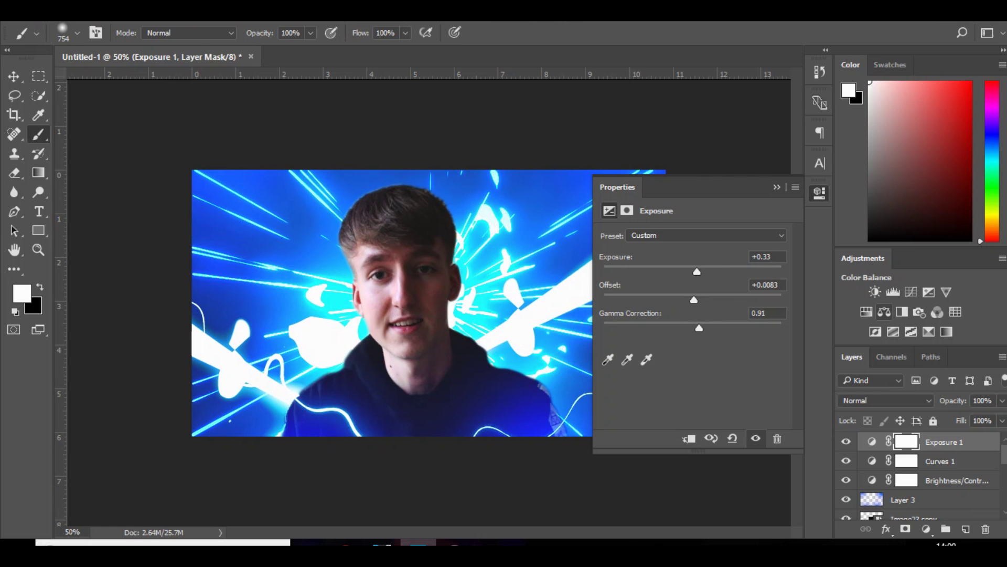
- Add a Color Balance adjustment with midtones at -10, -11 and +6, and move it below the Brightness/Contrast layer
click(883, 311)
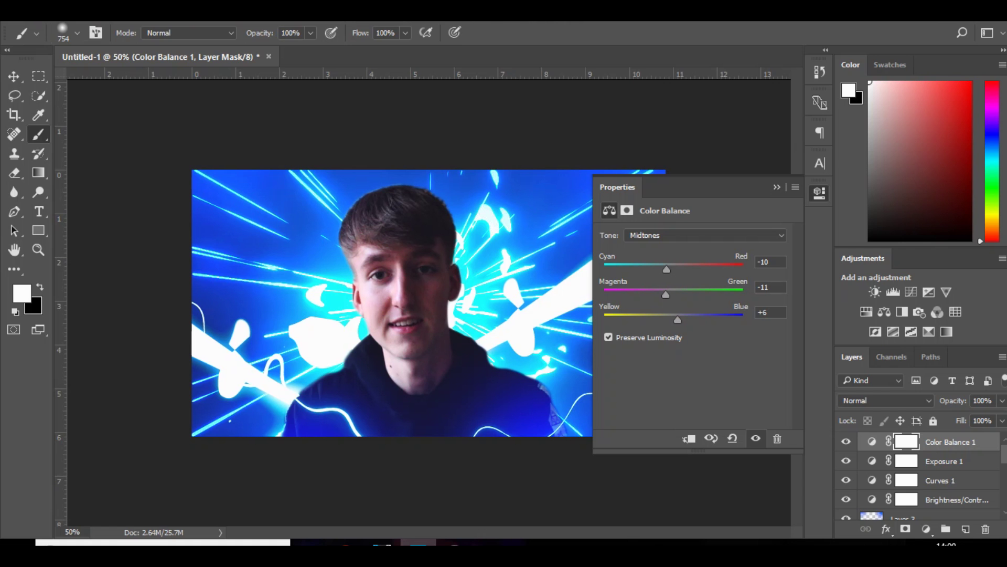
drag(951, 441, 951, 497)
drag(872, 497, 872, 499)
- Group the four adjustment layers and toggle the group's visibility to compare the image with and without them
click(906, 499)
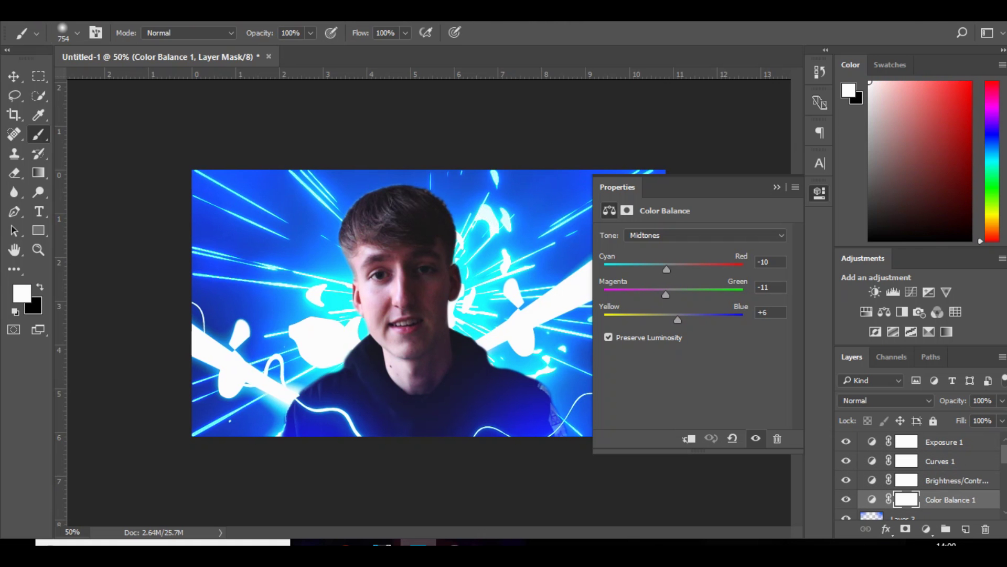
key(ctrl+g)
click(846, 441)
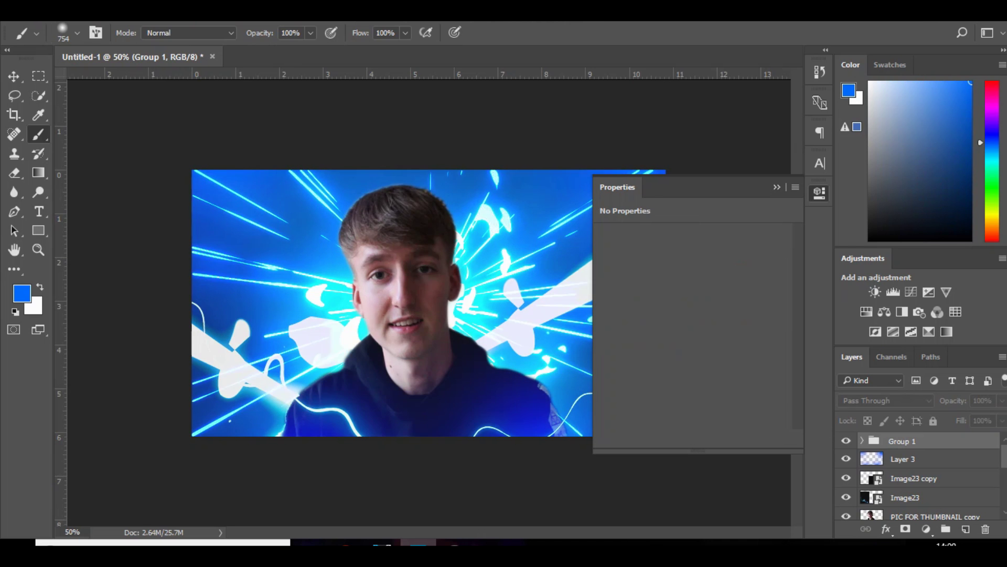
- Add a layer above the adjustment group and paint a soft white glow along the image's top edge with a 1264 px brush
click(776, 186)
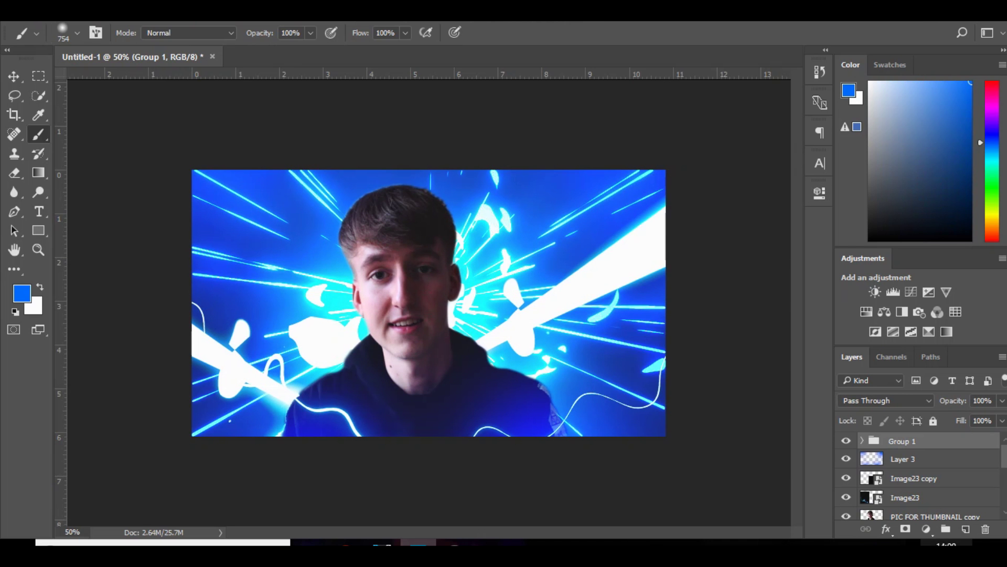
click(965, 528)
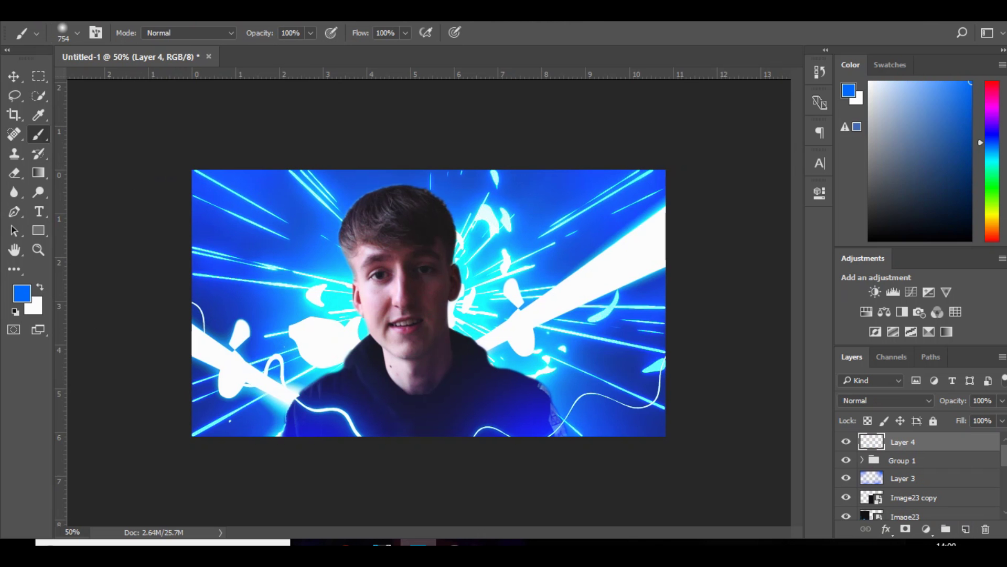
key(x)
key(ctrl+minus)
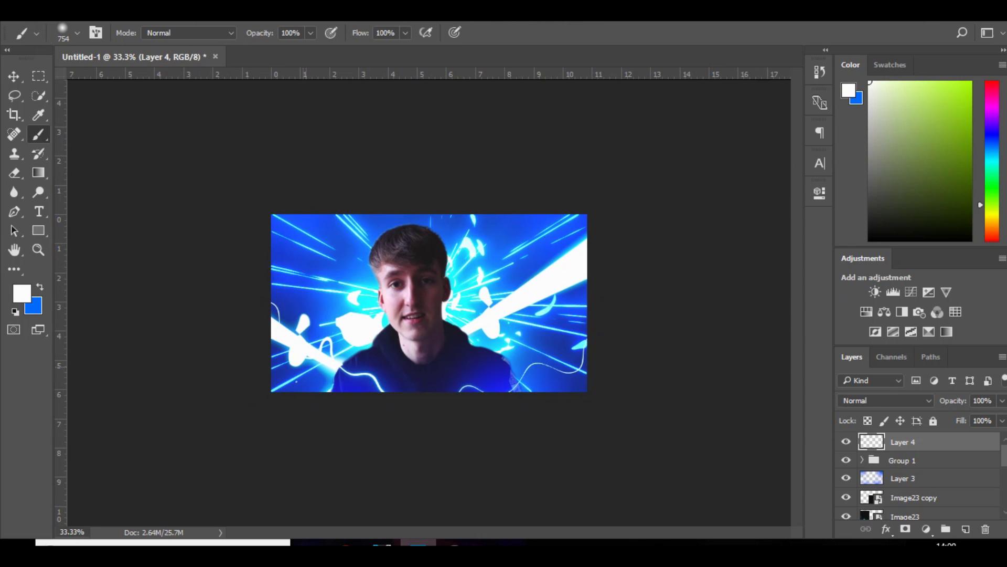
mouse_move(392, 290)
mouse_down()
mouse_move(485, 304)
mouse_move(436, 288)
mouse_up()
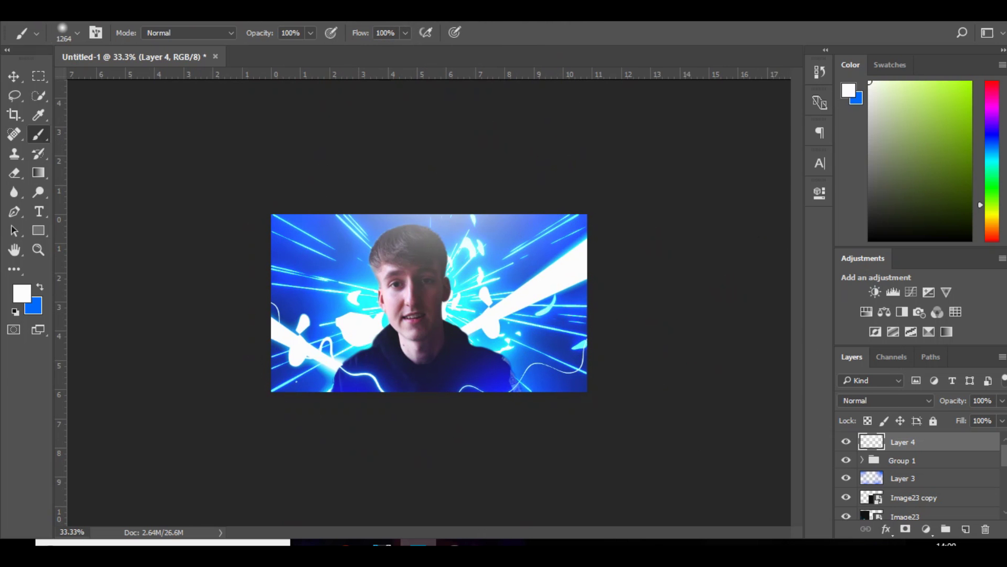
- Shift the PIC FOR THUMBNAIL copy layer 45 px to the right
scroll(918, 474, down, 3)
scroll(918, 475, up, 5)
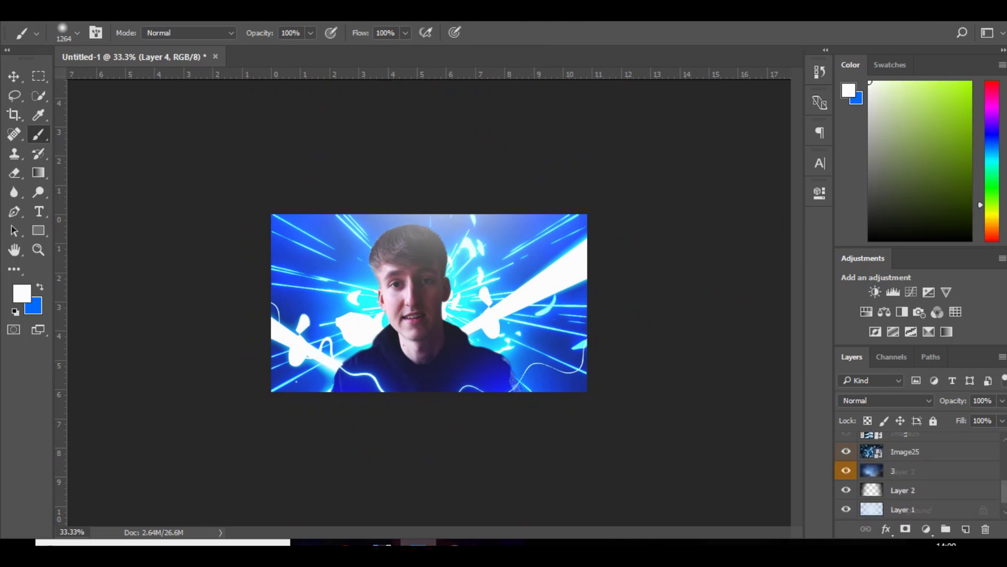
click(934, 476)
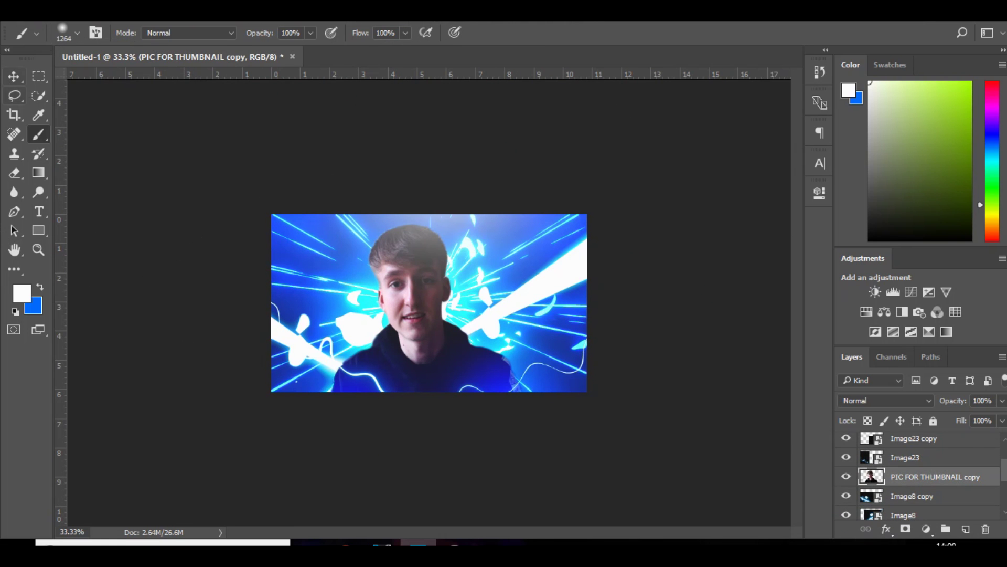
click(14, 76)
key(shift+Right)
key(shift+Right)
key(shift+Right)
key(shift+Right)
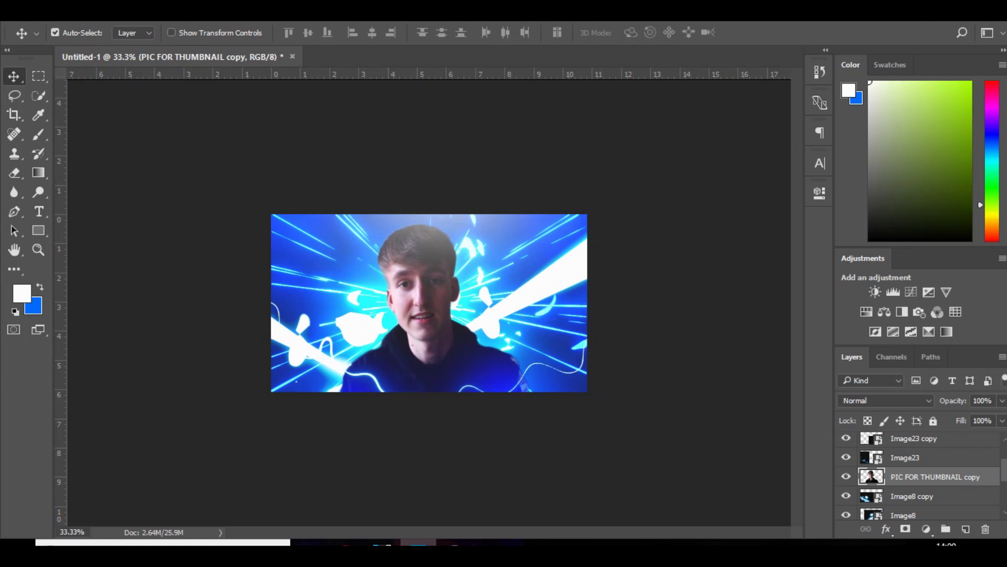
key(Right)
key(Right)
key(Right)
key(Right)
key(Right)
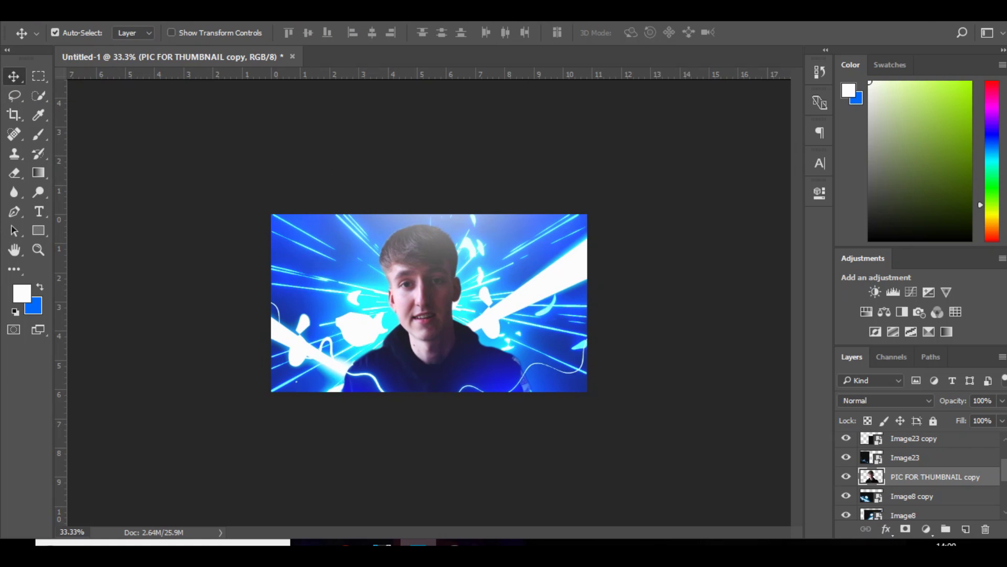
- Draw a 1370 × 54 px rectangle filled with 000000 across the image's top edge and set its blend mode to Overlay
key(ctrl+plus)
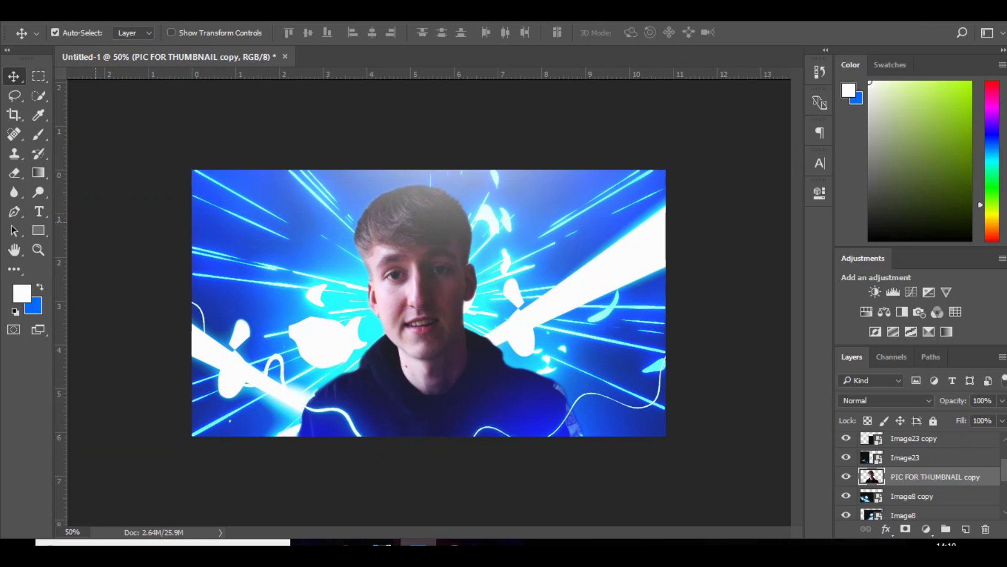
text(i)
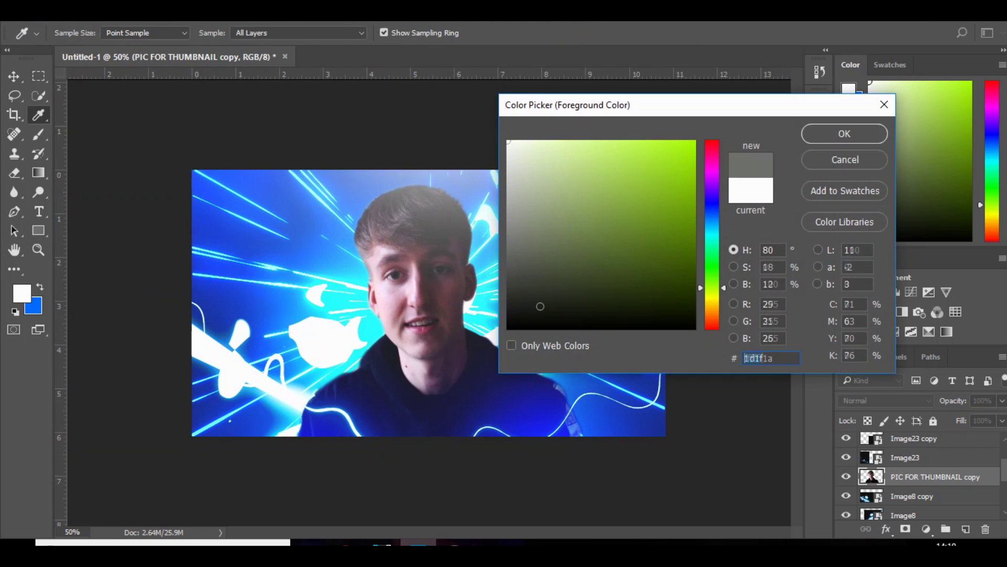
text(000000)
key(Return)
key(u)
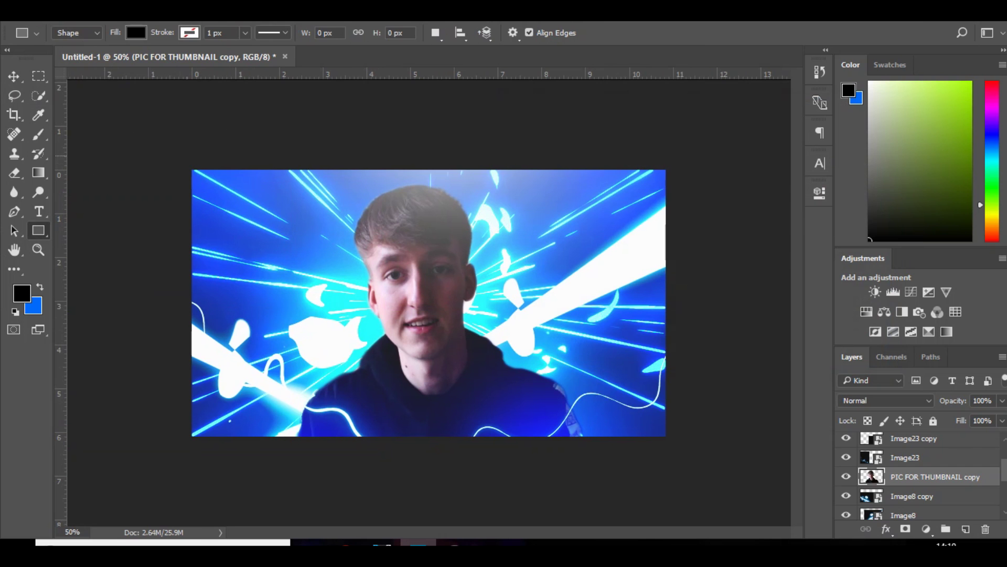
drag(180, 154, 688, 172)
click(886, 401)
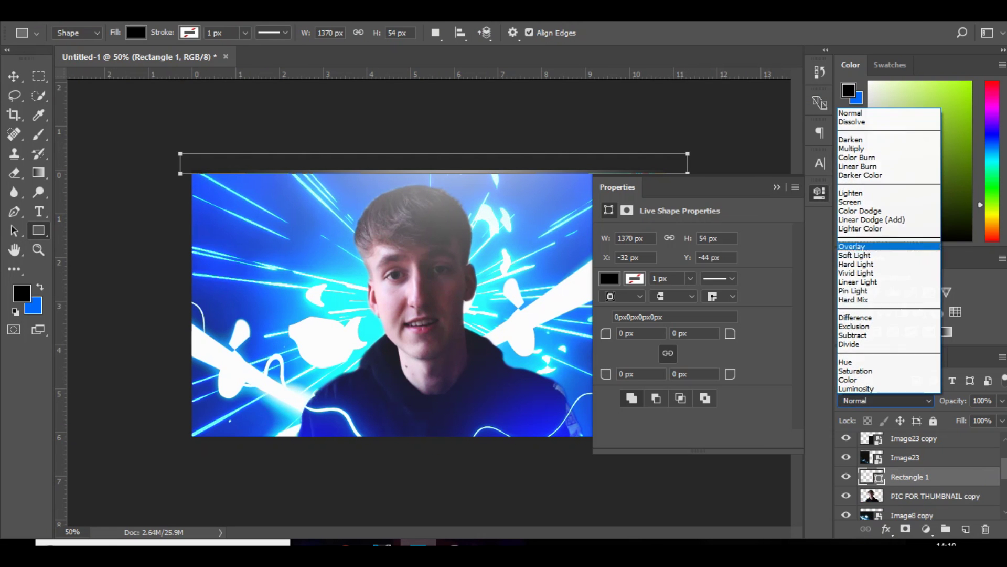
click(851, 246)
- Draw a 1638 × 100 px black rectangle across the image's bottom edge and set its blend mode to Overlay
drag(188, 454, 776, 431)
click(886, 400)
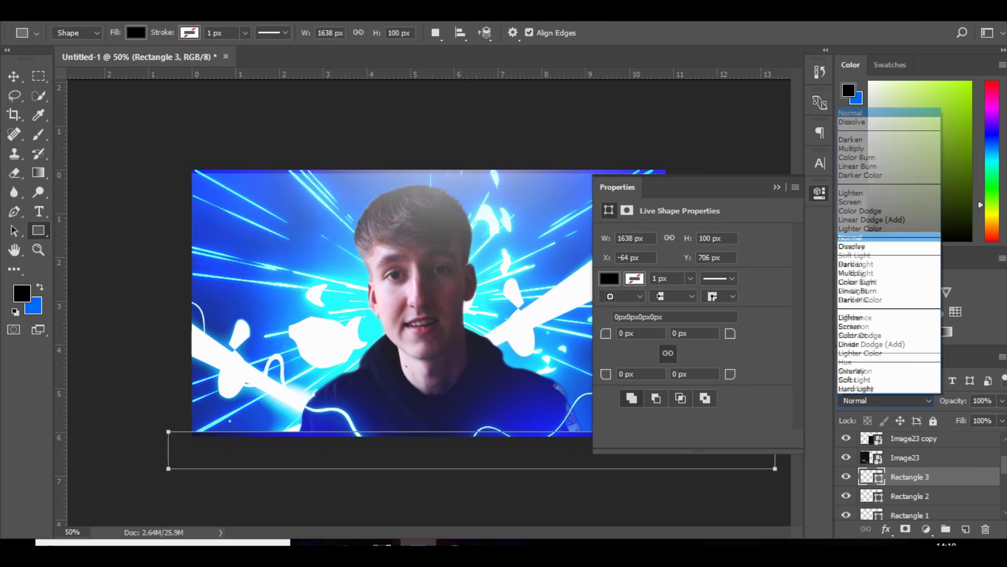
click(851, 246)
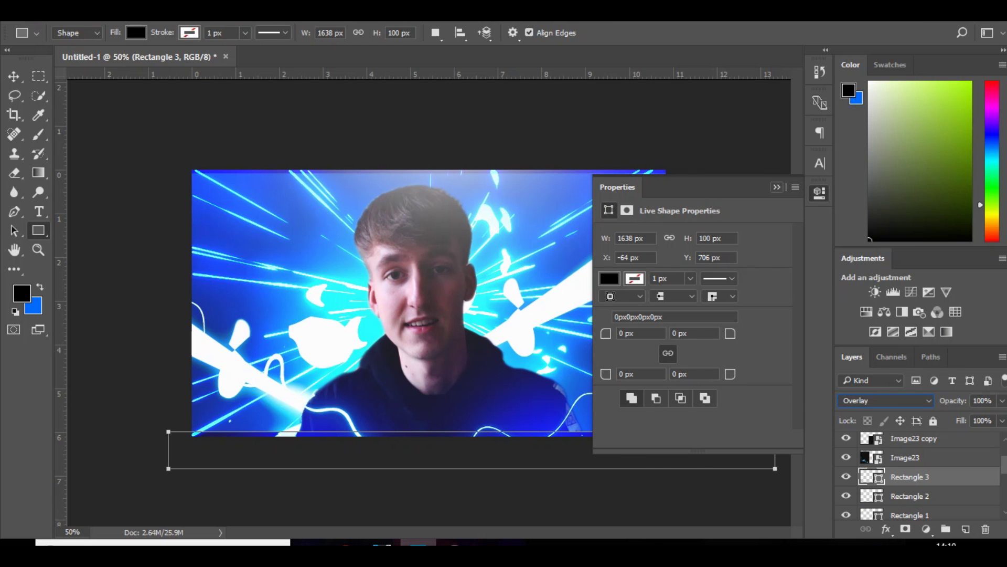
click(777, 187)
key(v)
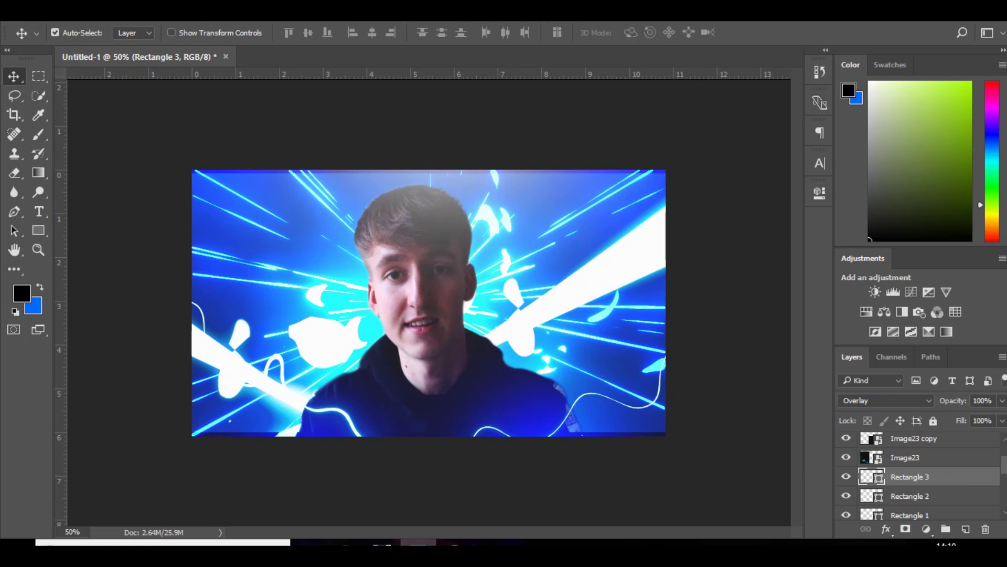
- Add a new empty layer directly above the Background layer for brush painting
scroll(919, 475, down, 5)
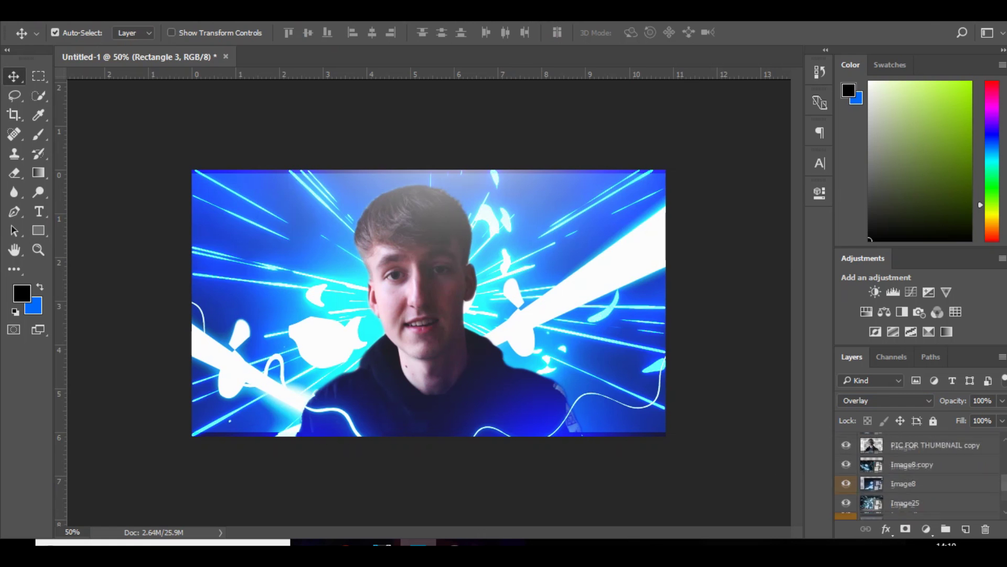
click(911, 510)
click(966, 529)
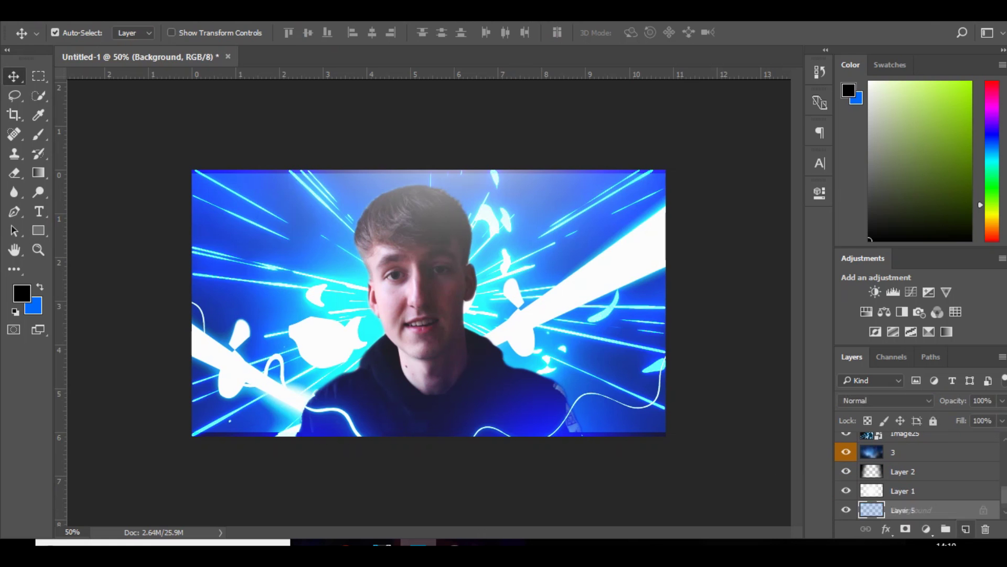
click(39, 133)
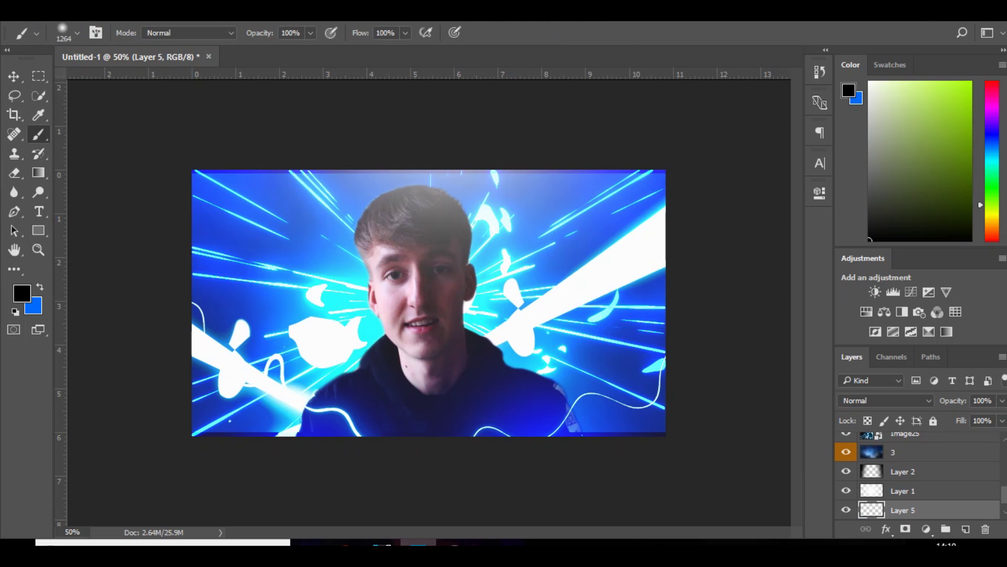
- Paint a soft 5400fe purple glow along the bottom of the new layer with the 1264 px brush
click(39, 115)
click(22, 293)
drag(712, 288, 712, 194)
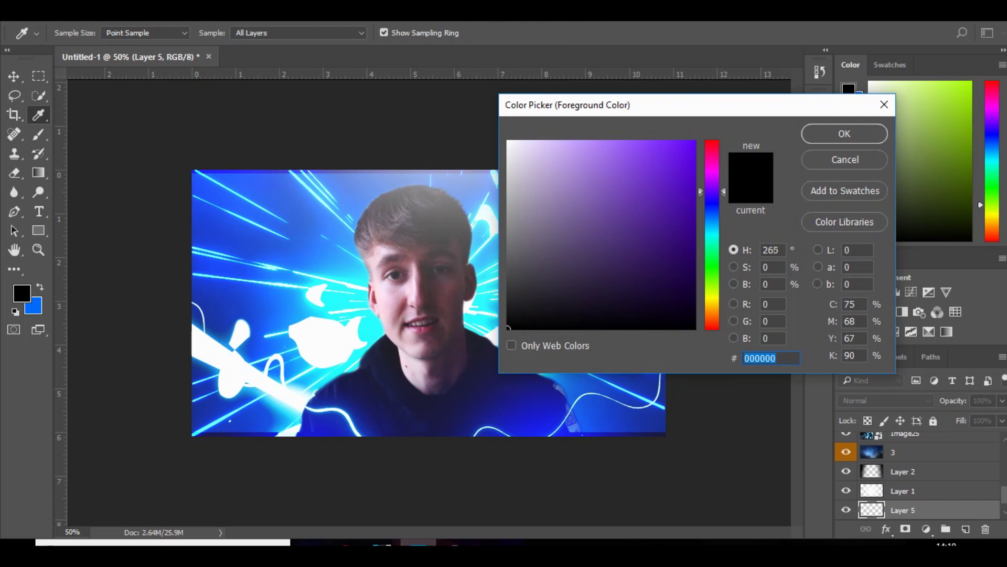
click(694, 142)
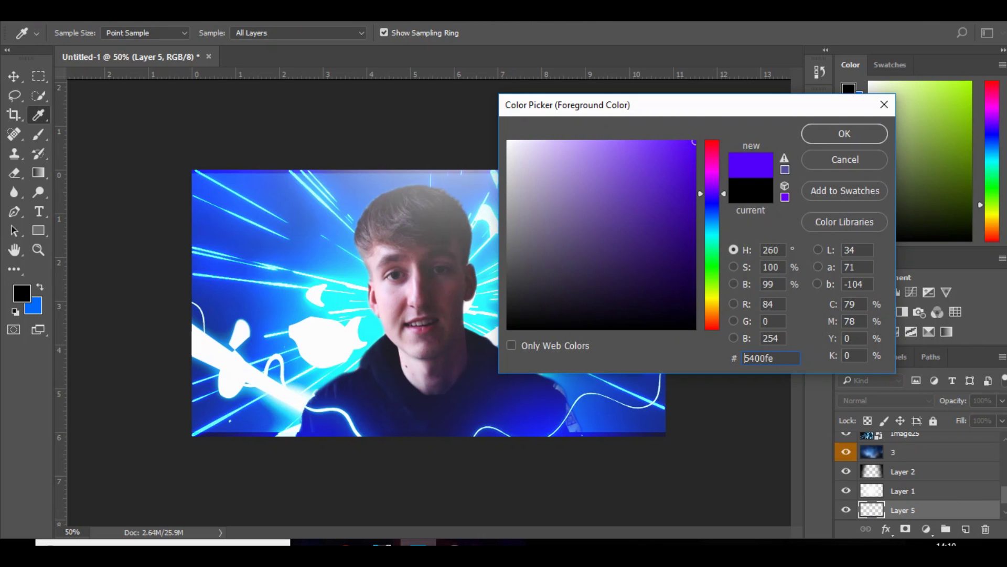
click(844, 134)
key(b)
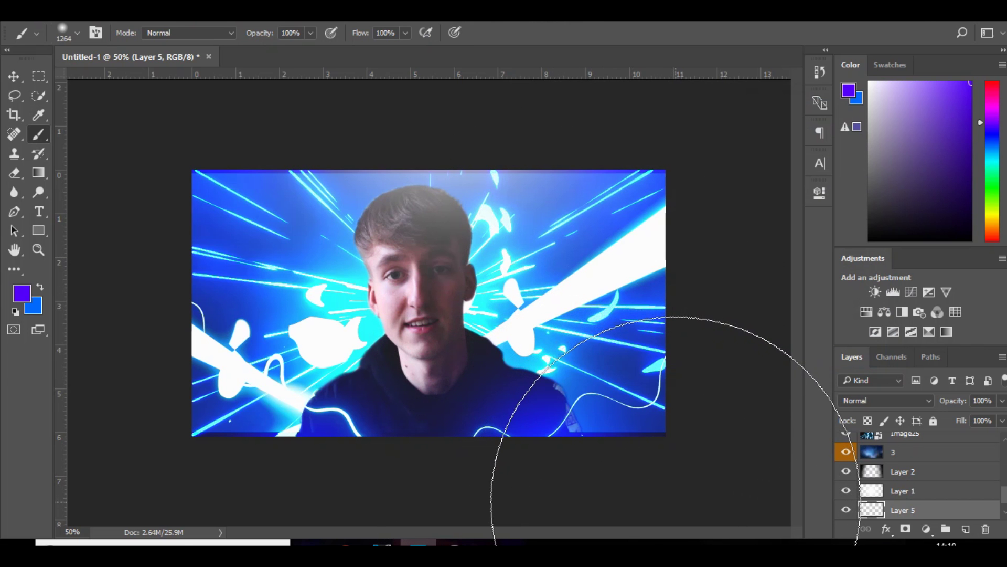
click(665, 503)
drag(32, 532, 220, 535)
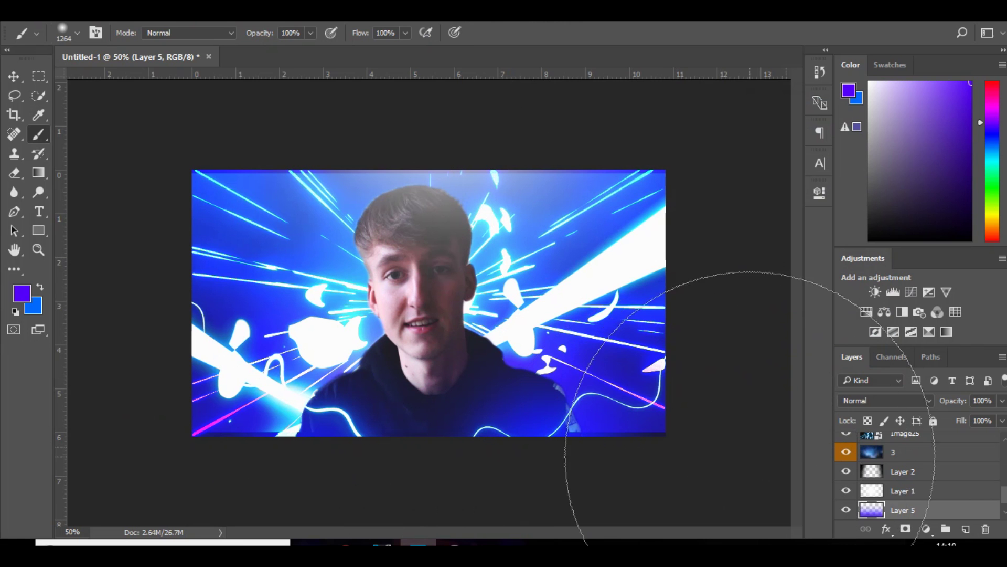
- Try different blend modes on the purple glow layer, from Color Burn through Luminosity, and return it to Normal
click(887, 401)
key(Down)
key(Up)
key(Return)
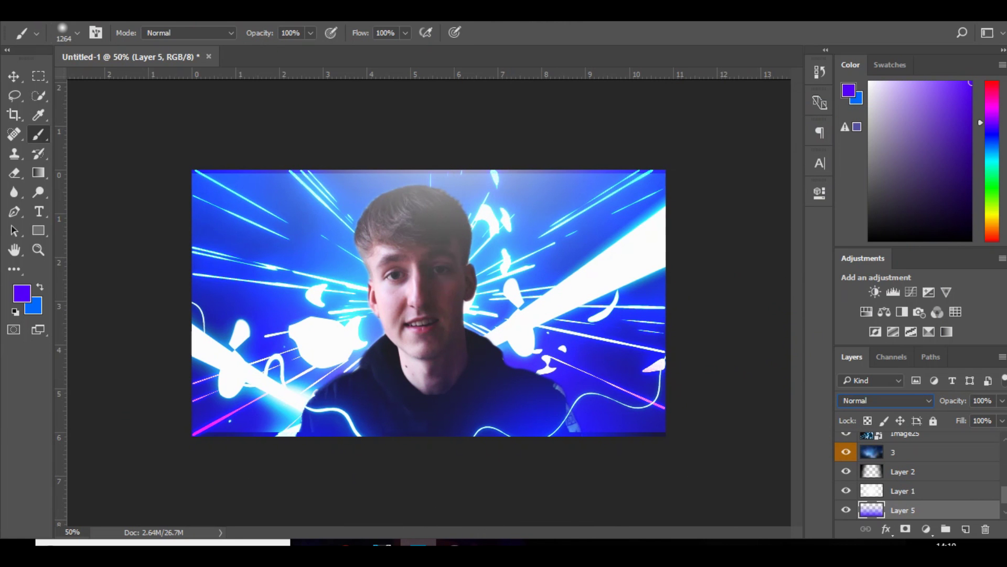
key(Down)
key(Down)
key(Down)
key(Down)
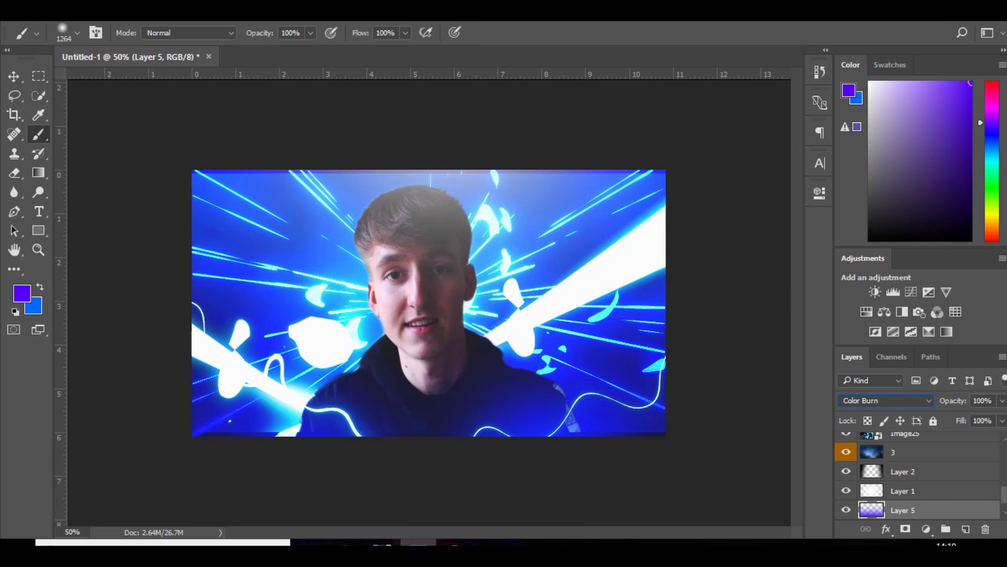
key(Down)
key(Down)
key(Down)
key(Down)
key(Down)
key(Down)
key(Down)
key(Down)
key(Down)
key(Down)
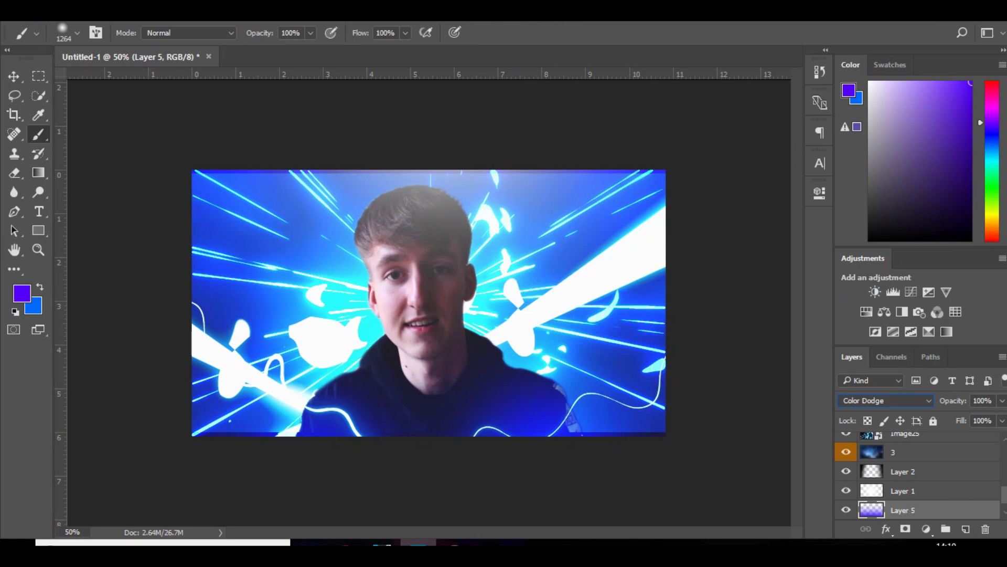
key(Down)
key(Down)
key(Down)
key(Down)
key(Down)
key(Down)
key(Down)
key(Down)
key(Down)
key(Down)
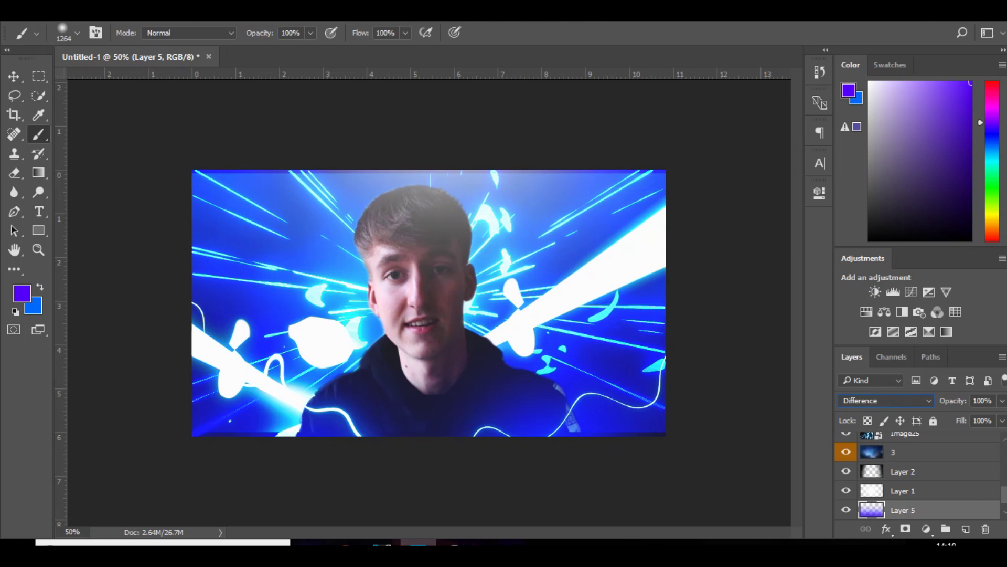
key(Down)
key(Down)
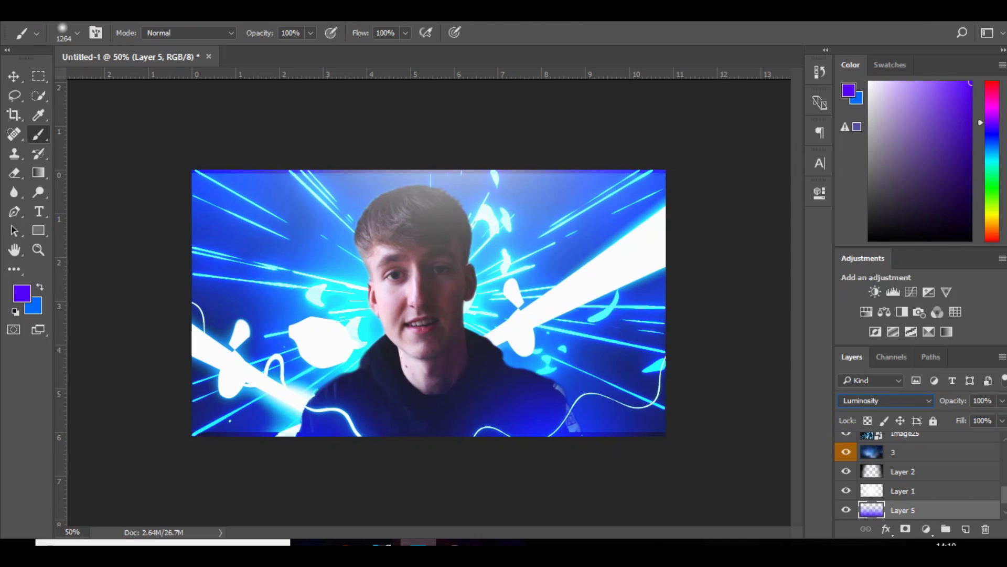
click(886, 400)
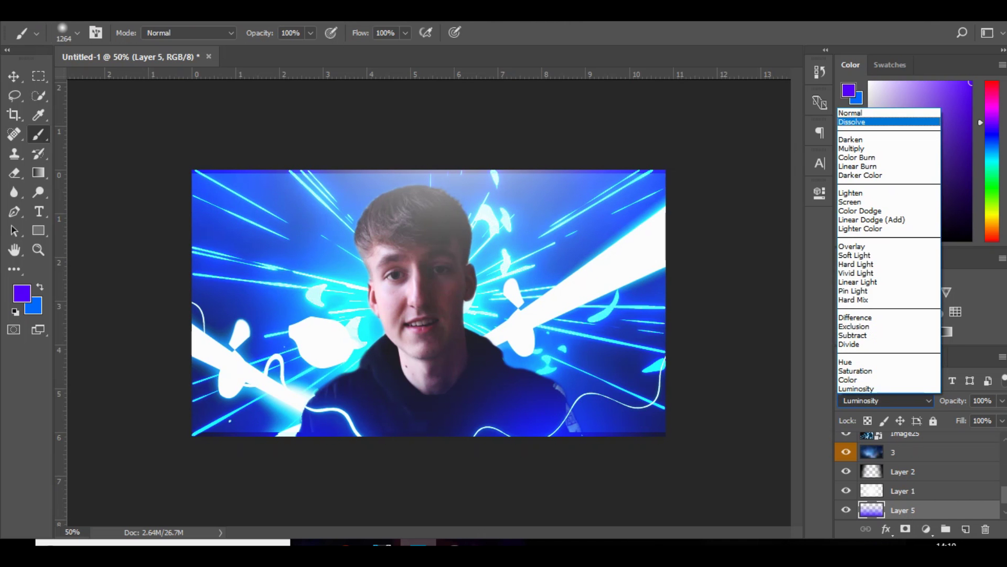
click(860, 111)
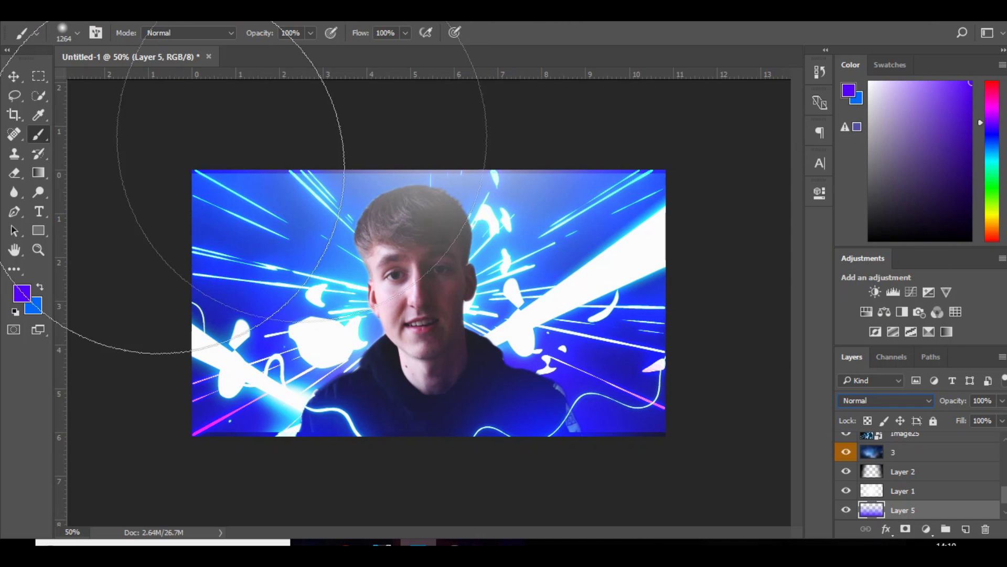
- Undo the purple brush strokes so the layer above the Background is empty again
key(v)
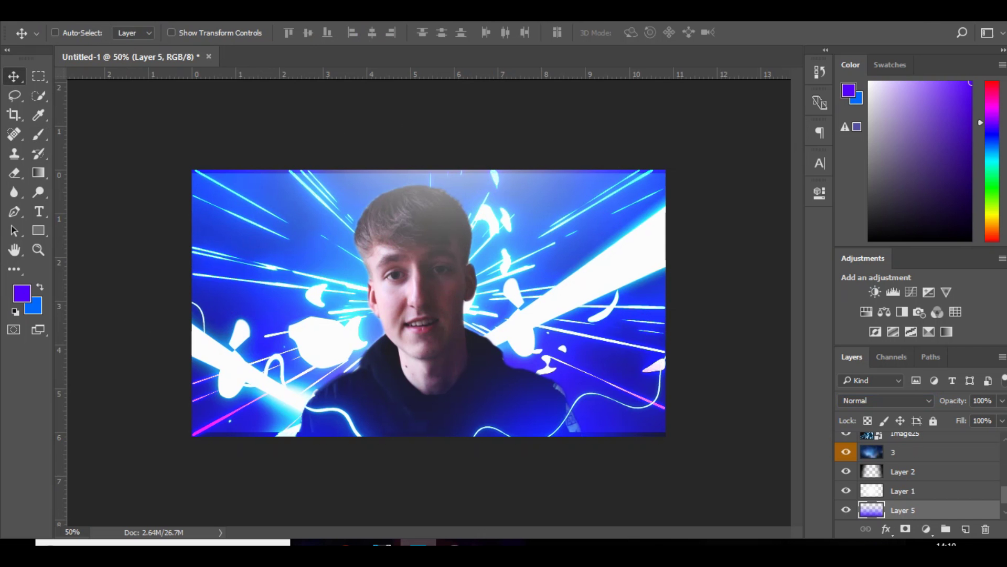
key(ctrl+z)
click(55, 32)
key(Delete)
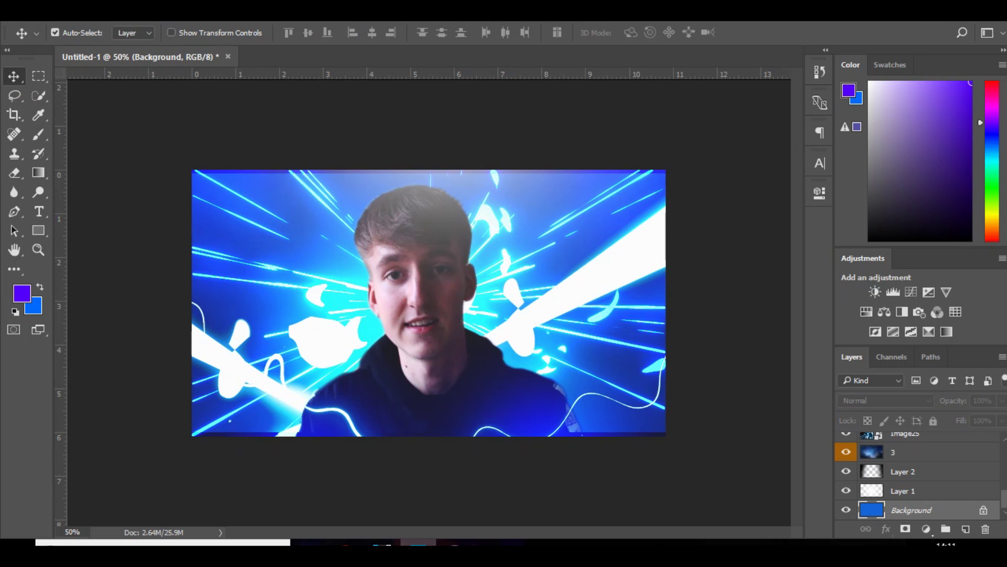
key(ctrl+z)
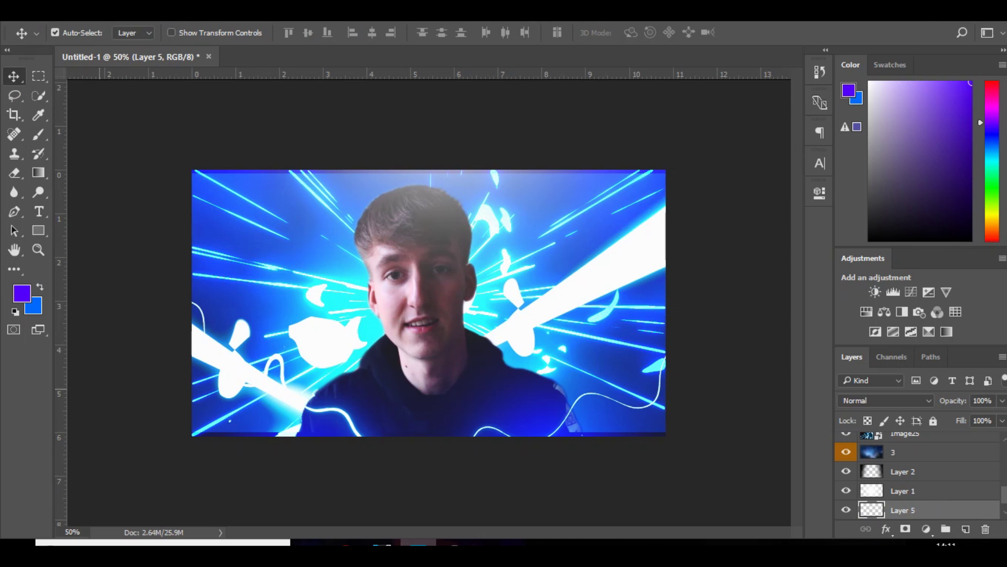
- Set the foreground colour to 9500fe and brush a soft purple glow across the top of Layer 5 with the 952 px brush
click(22, 294)
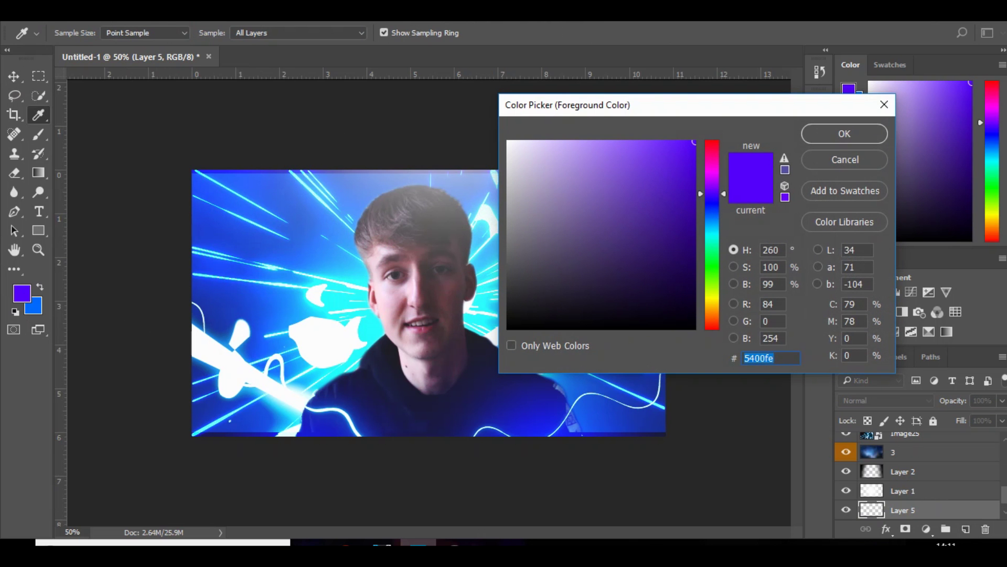
drag(712, 194, 712, 185)
click(843, 134)
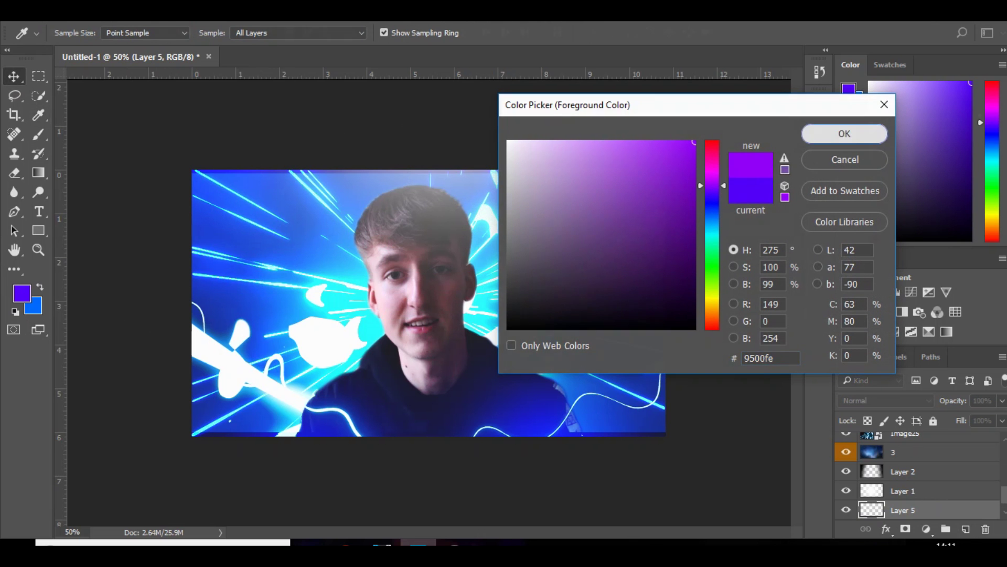
click(38, 134)
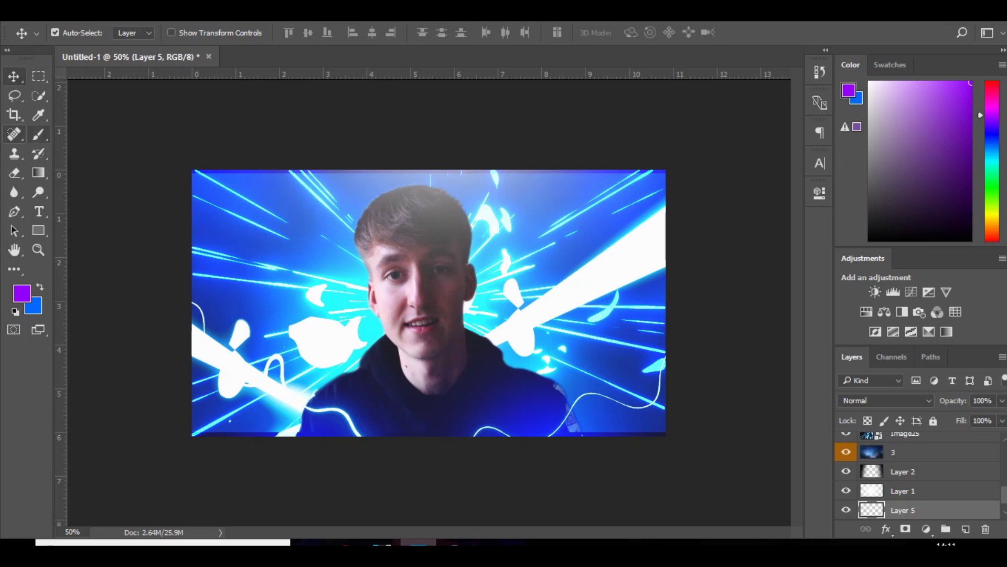
drag(266, 213, 184, 214)
mouse_move(181, 126)
mouse_down()
mouse_move(222, 109)
mouse_move(795, 145)
mouse_move(215, 82)
mouse_up()
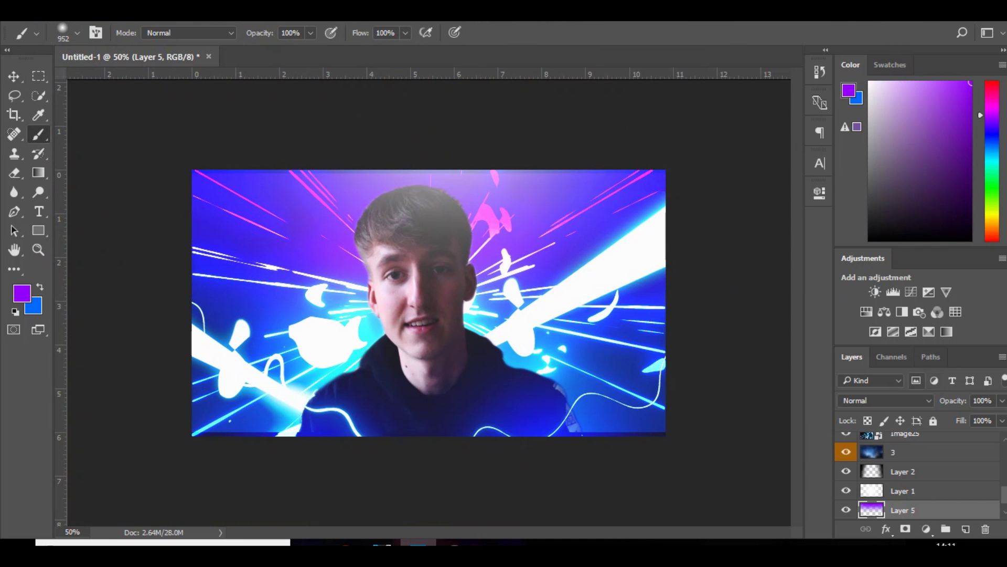
- Try different blend modes on the purple glow layer, including Darken, Darker Color, Lighter Color and Pin Light
click(886, 401)
click(860, 112)
key(Down)
key(Down)
key(Down)
key(Down)
key(Down)
key(Down)
key(Down)
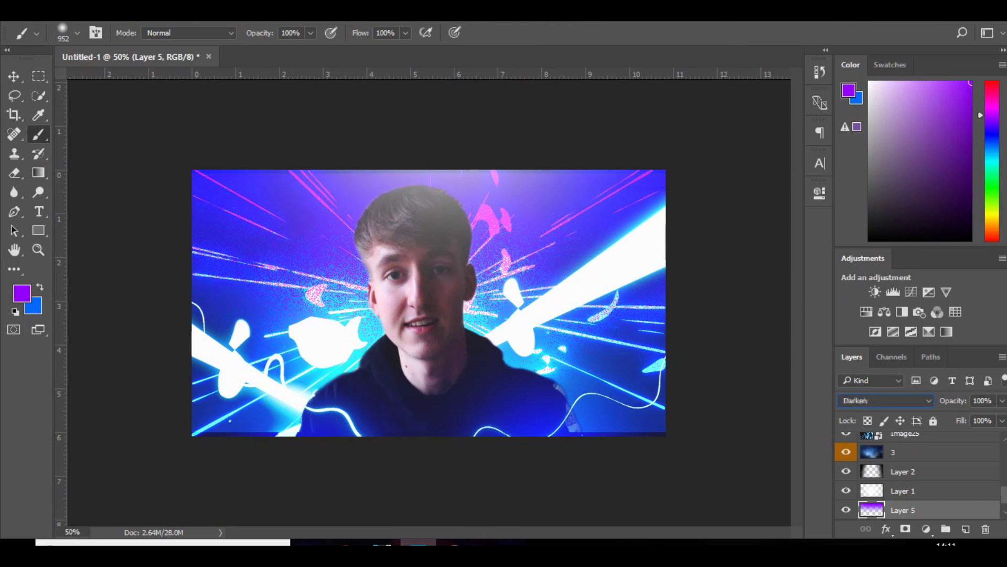
key(Up)
key(Up)
key(Up)
key(Up)
key(Up)
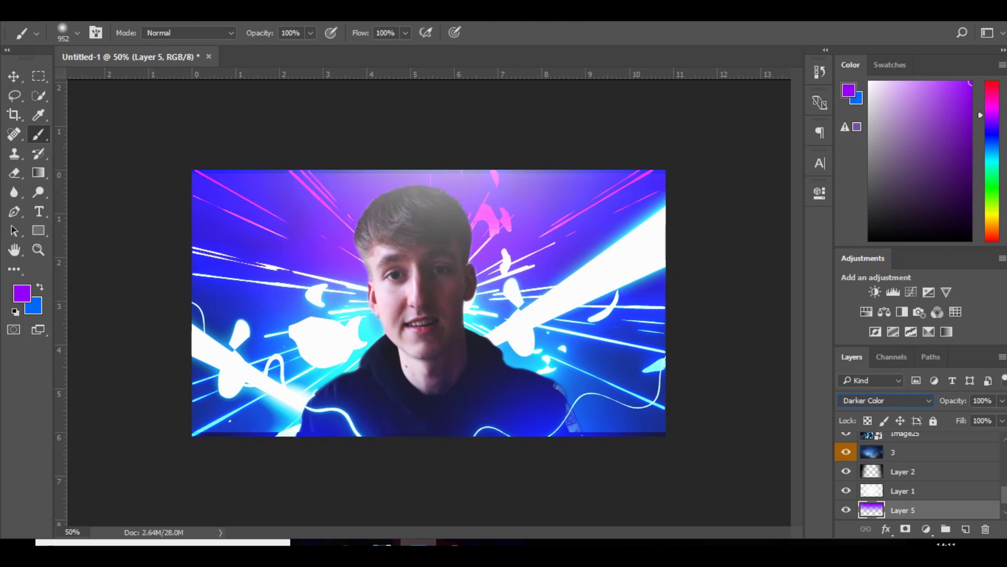
key(Down)
key(Down)
key(Down)
key(Down)
key(Down)
key(Down)
key(Down)
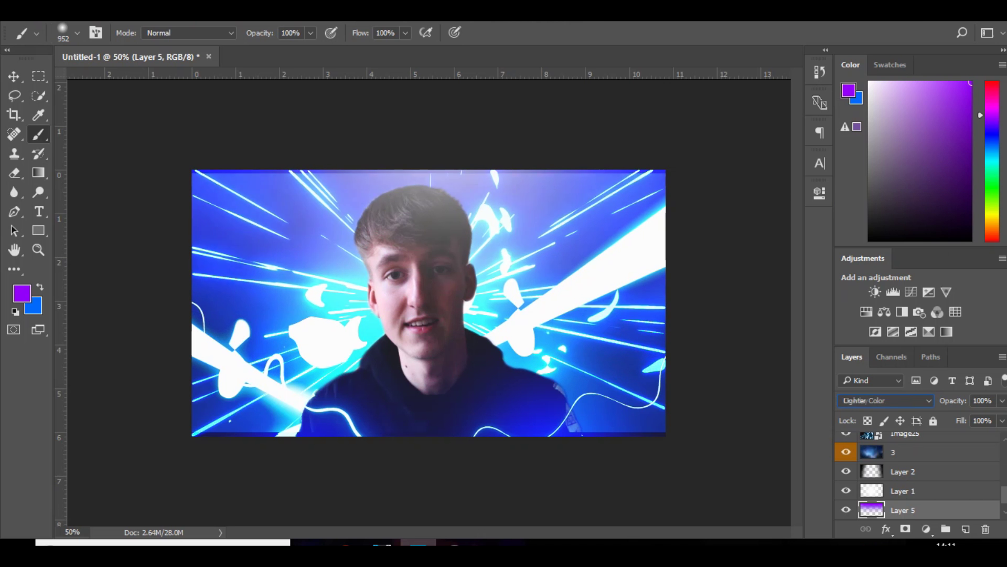
key(Down)
key(Down)
key(Down)
key(Down)
key(Down)
key(Down)
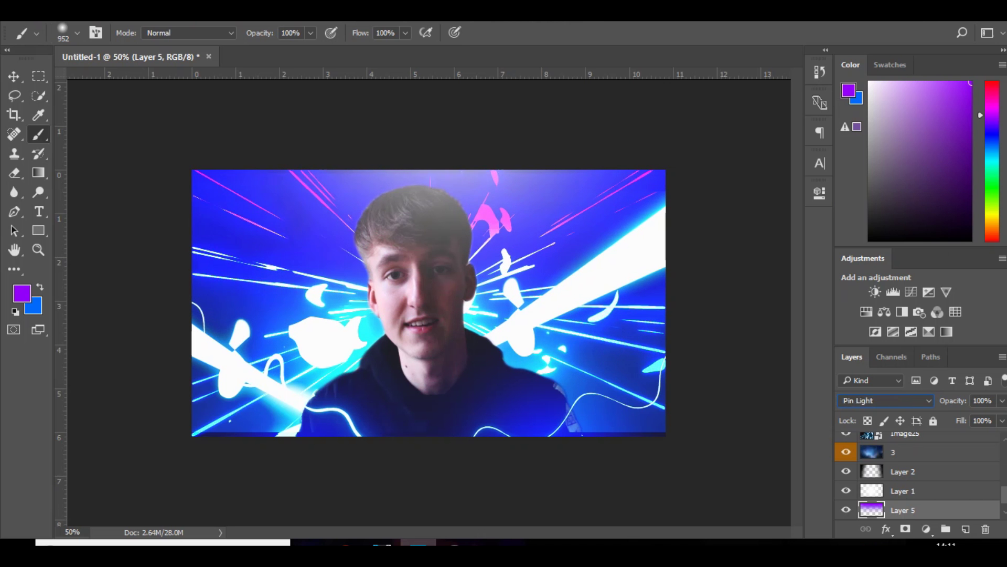
- Set the purple glow layer's blend mode to Color and lower its opacity to 62%
key(Down)
key(Down)
key(Down)
key(Down)
key(Down)
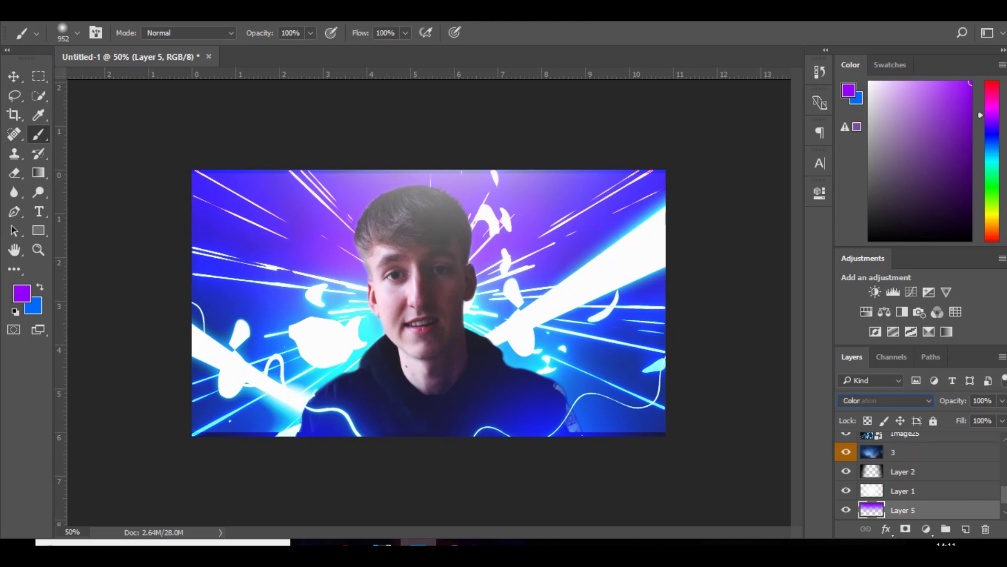
key(Down)
click(1001, 401)
mouse_move(1002, 418)
mouse_down()
mouse_move(947, 418)
mouse_move(975, 418)
mouse_up()
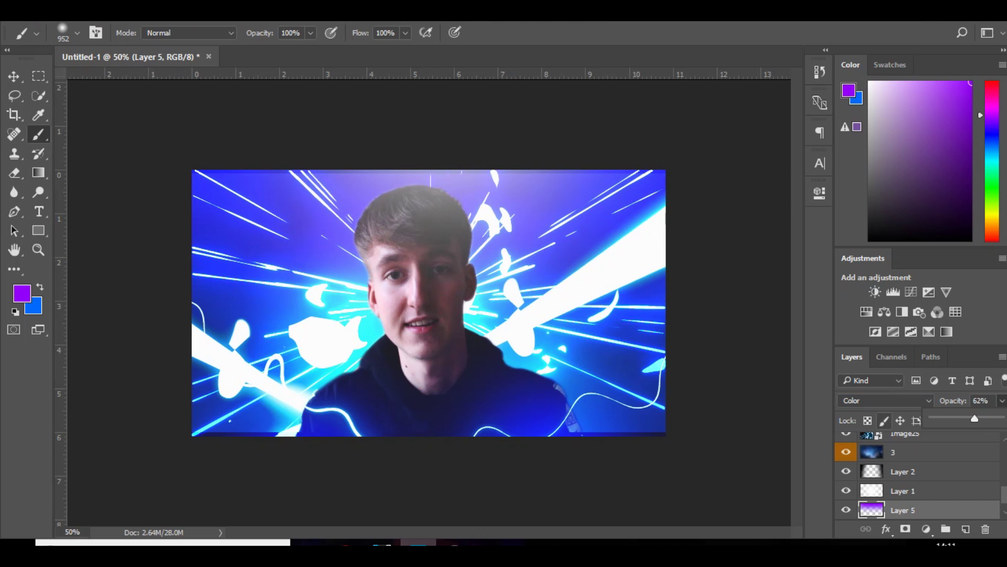